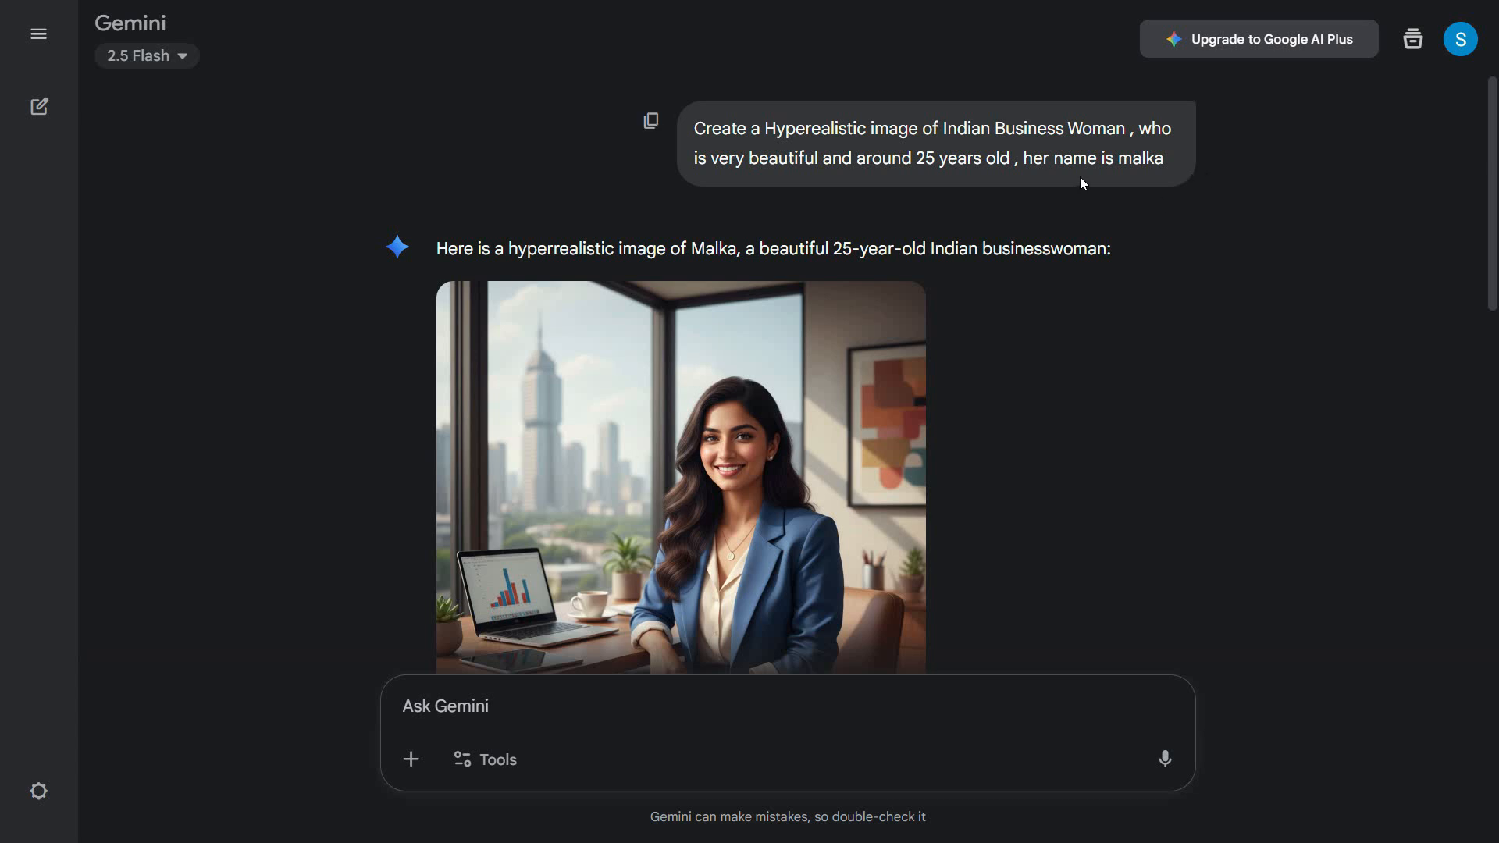
# Review the two generated businesswoman images and their prompts in the chat, enlarging the more hyperrealistic version
pyautogui.scroll(-5, 1131, 343)
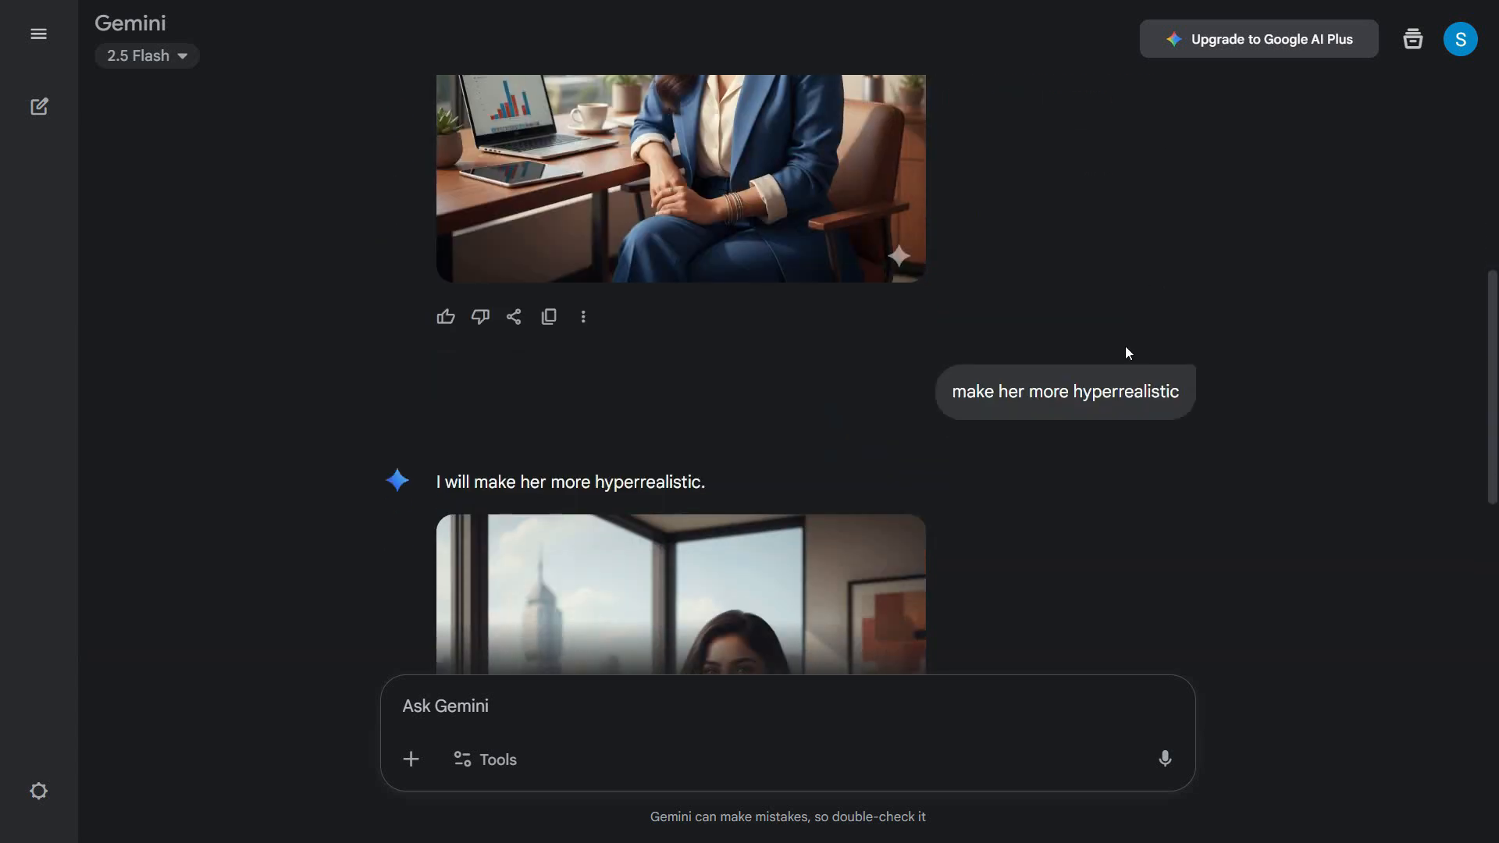
pyautogui.scroll(3, 347, 328)
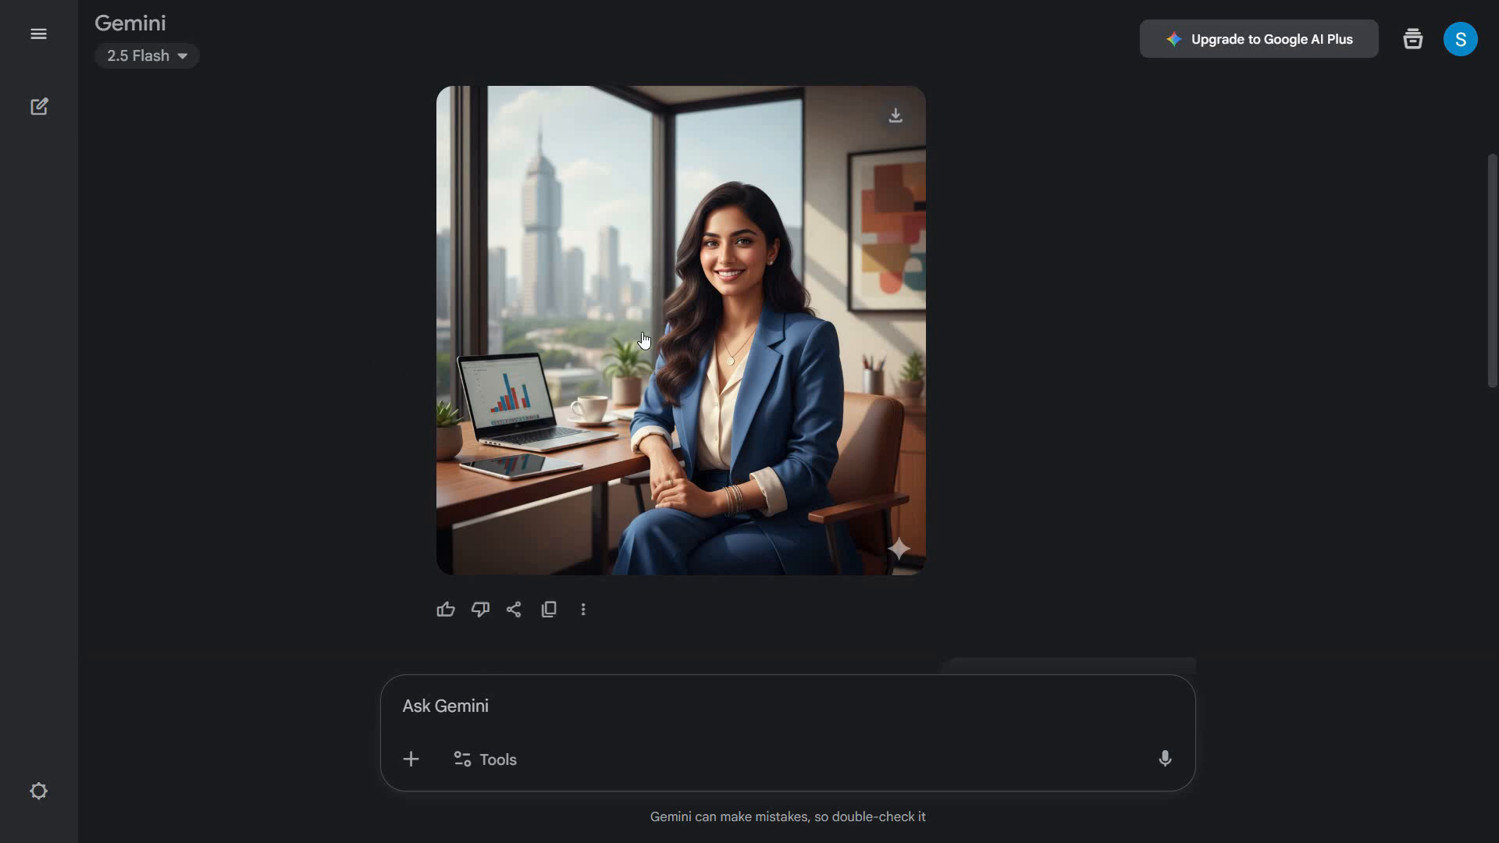
pyautogui.scroll(3, 1293, 331)
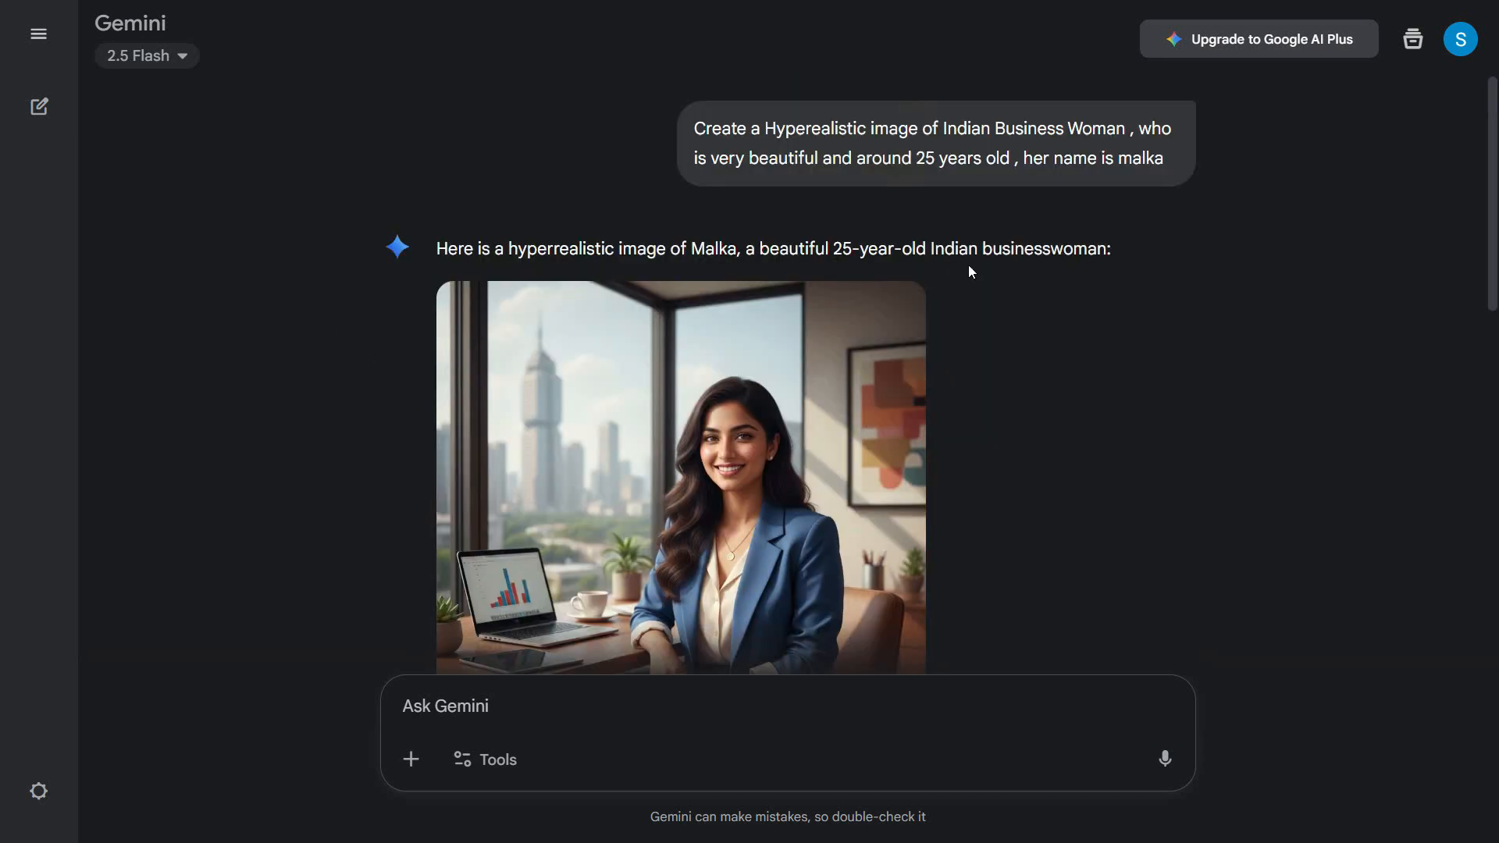
pyautogui.moveTo(1494, 236); pyautogui.dragTo(1495, 411)
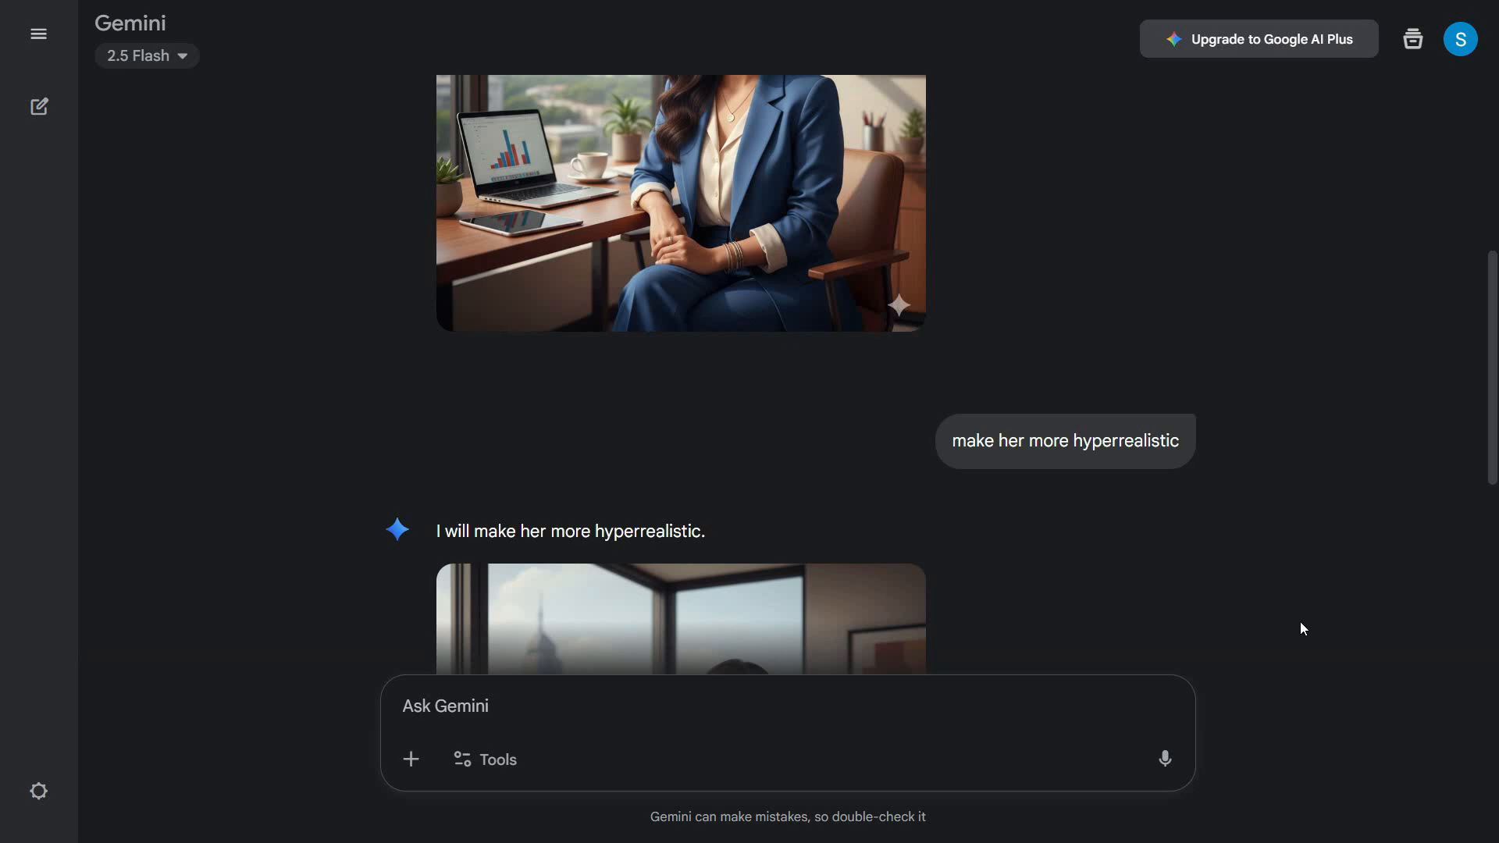
pyautogui.scroll(-5, 1299, 622)
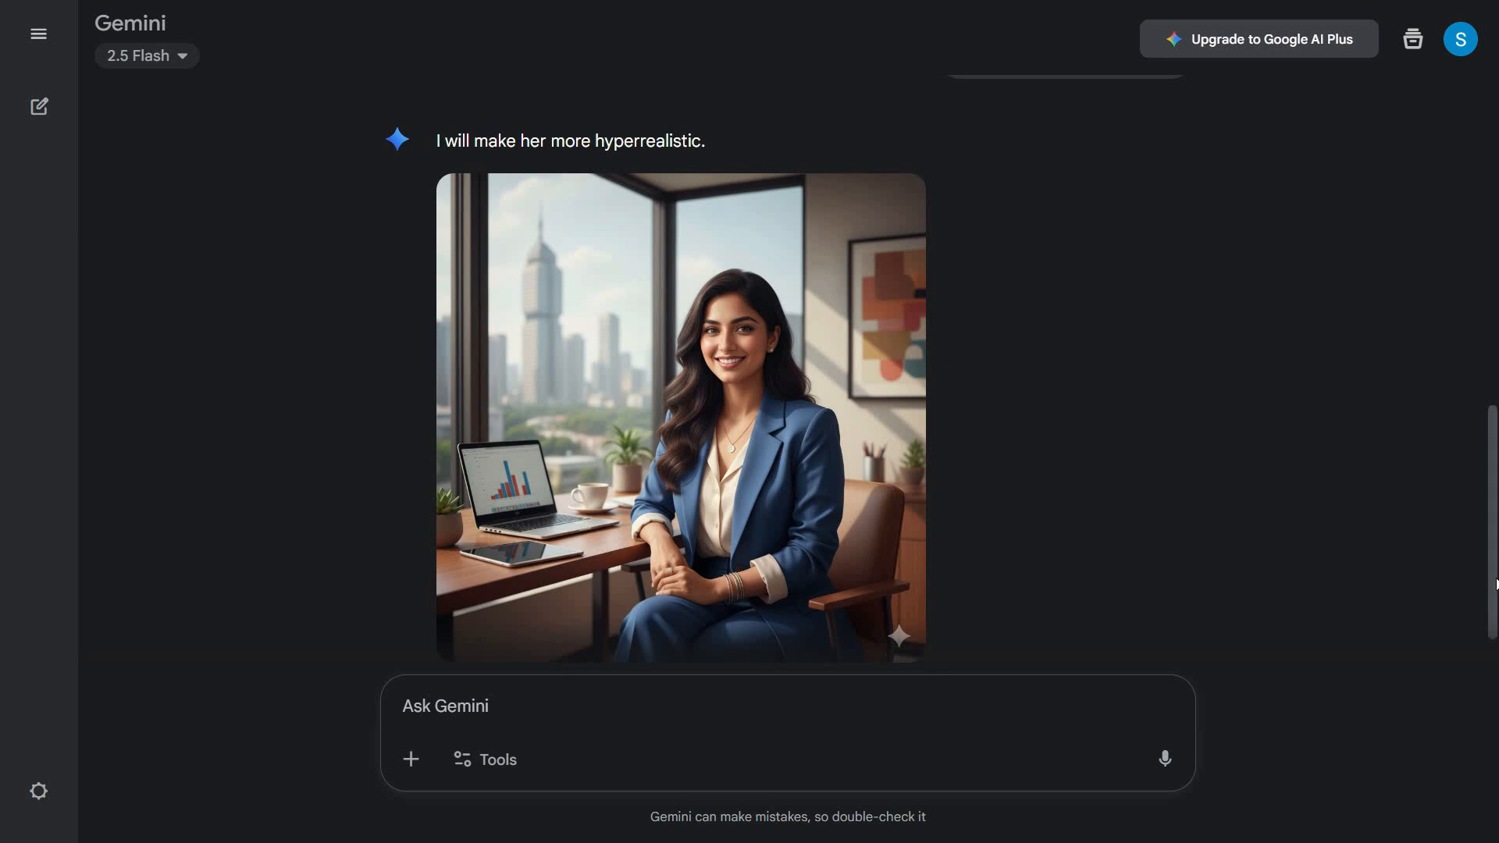
pyautogui.moveTo(1495, 584); pyautogui.dragTo(1468, 234)
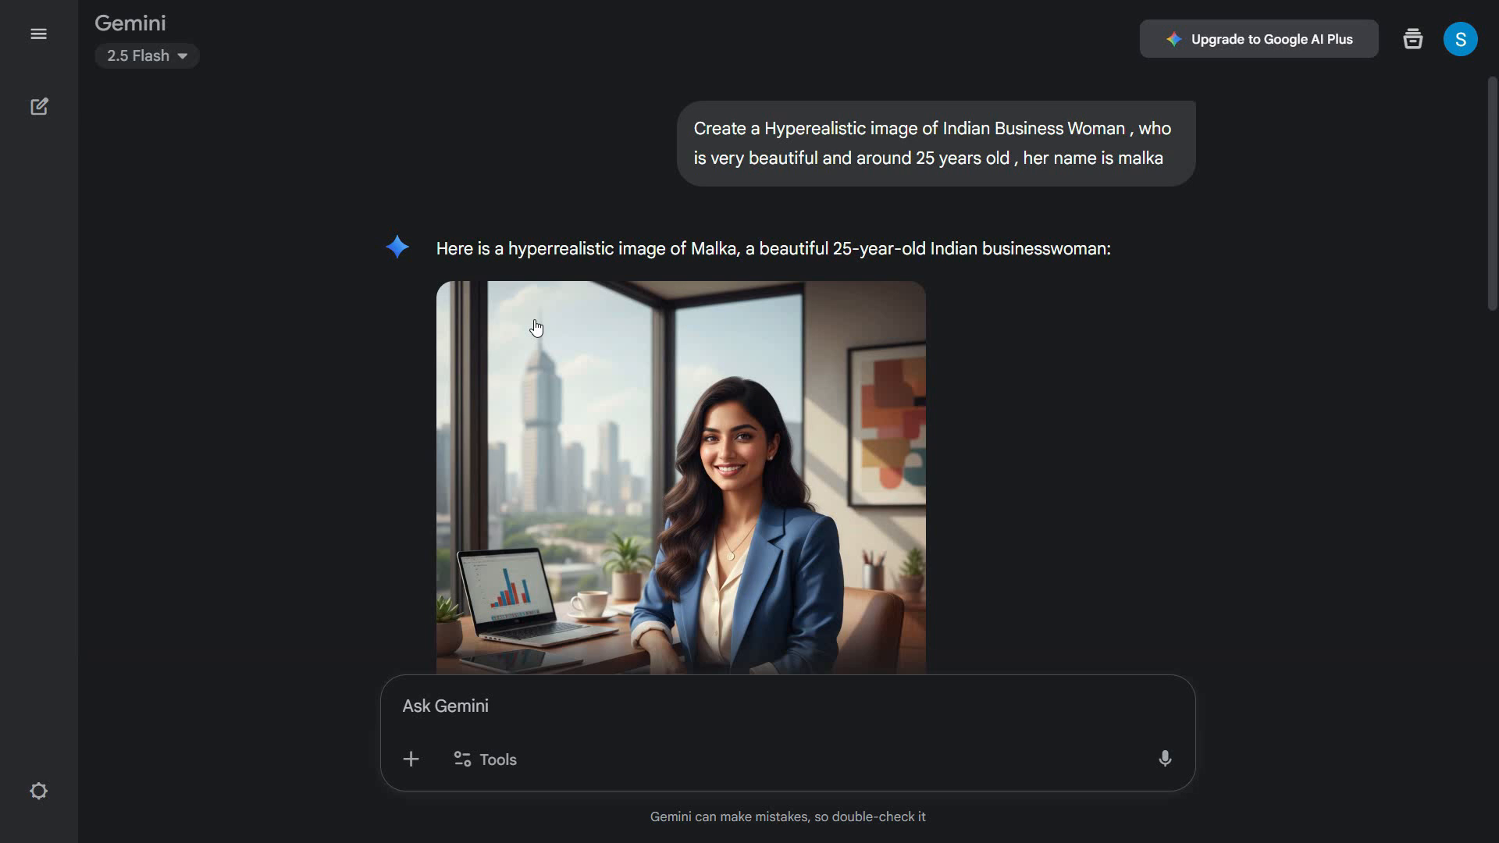
pyautogui.scroll(-8, 625, 367)
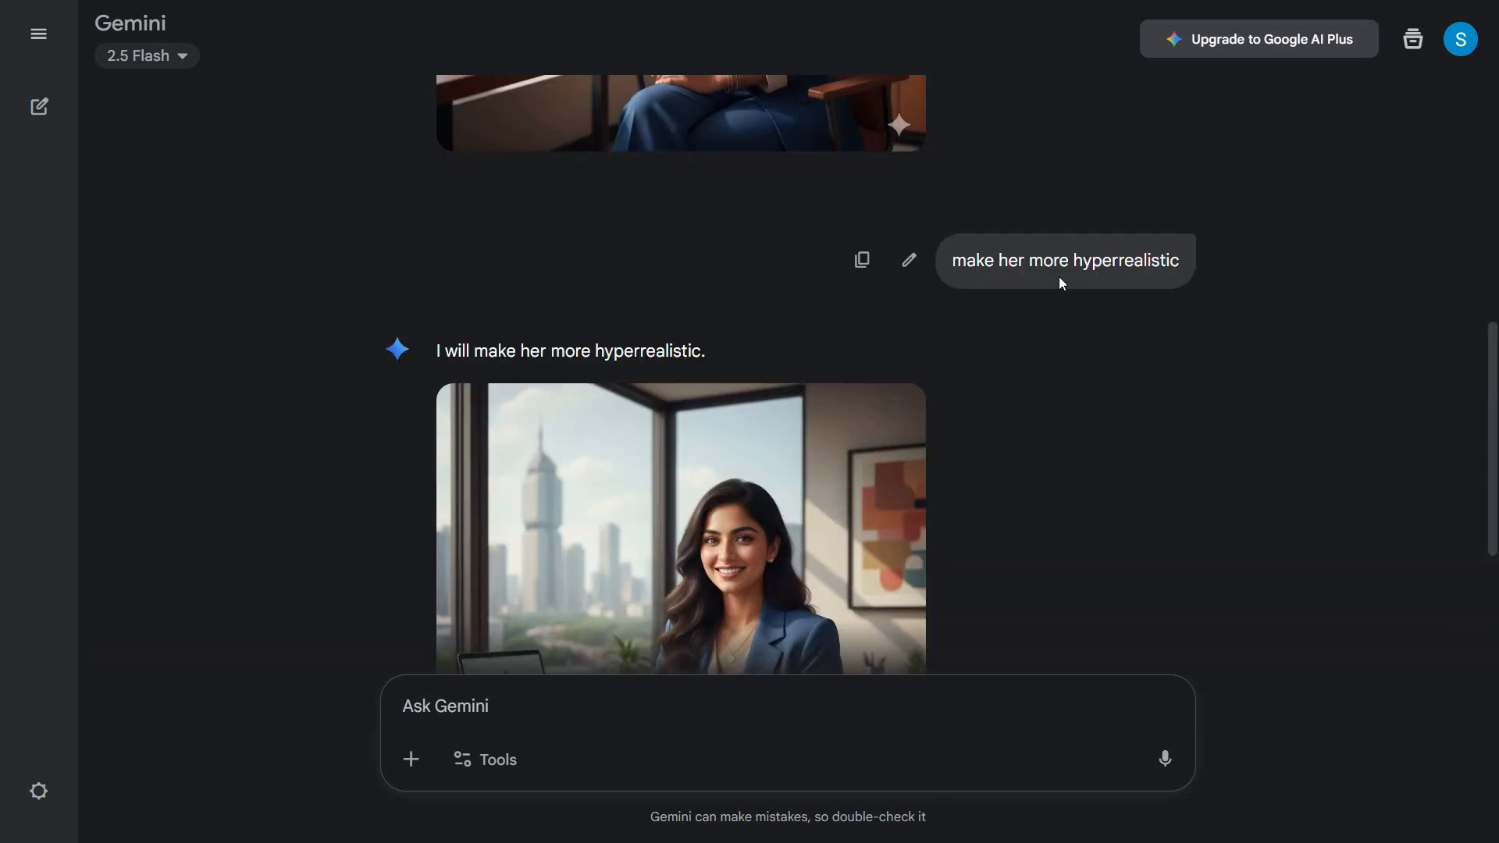
pyautogui.scroll(-4, 975, 352)
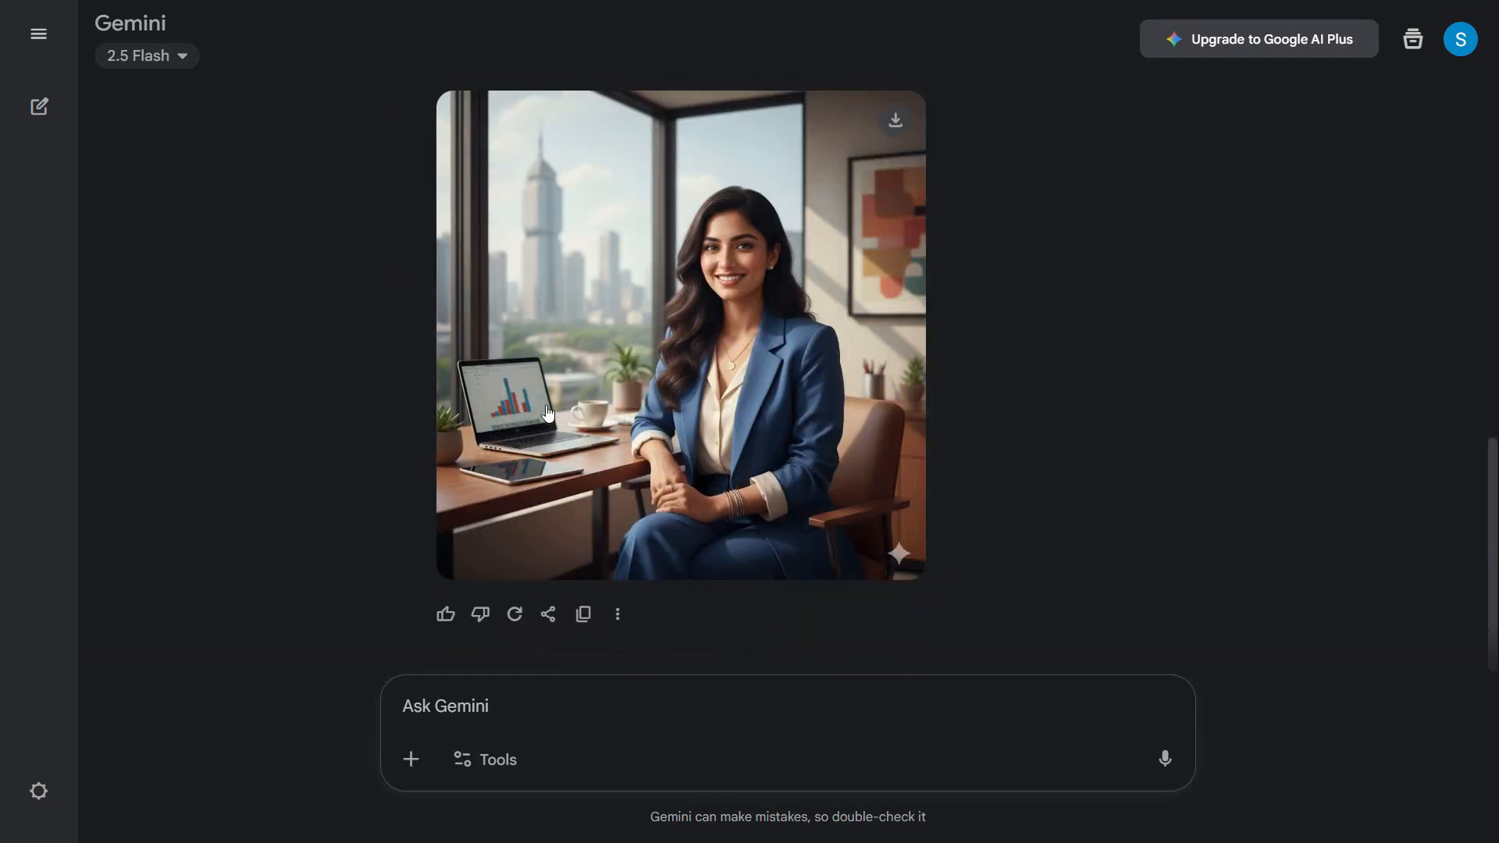
pyautogui.click(919, 465)
pyautogui.press('Escape')
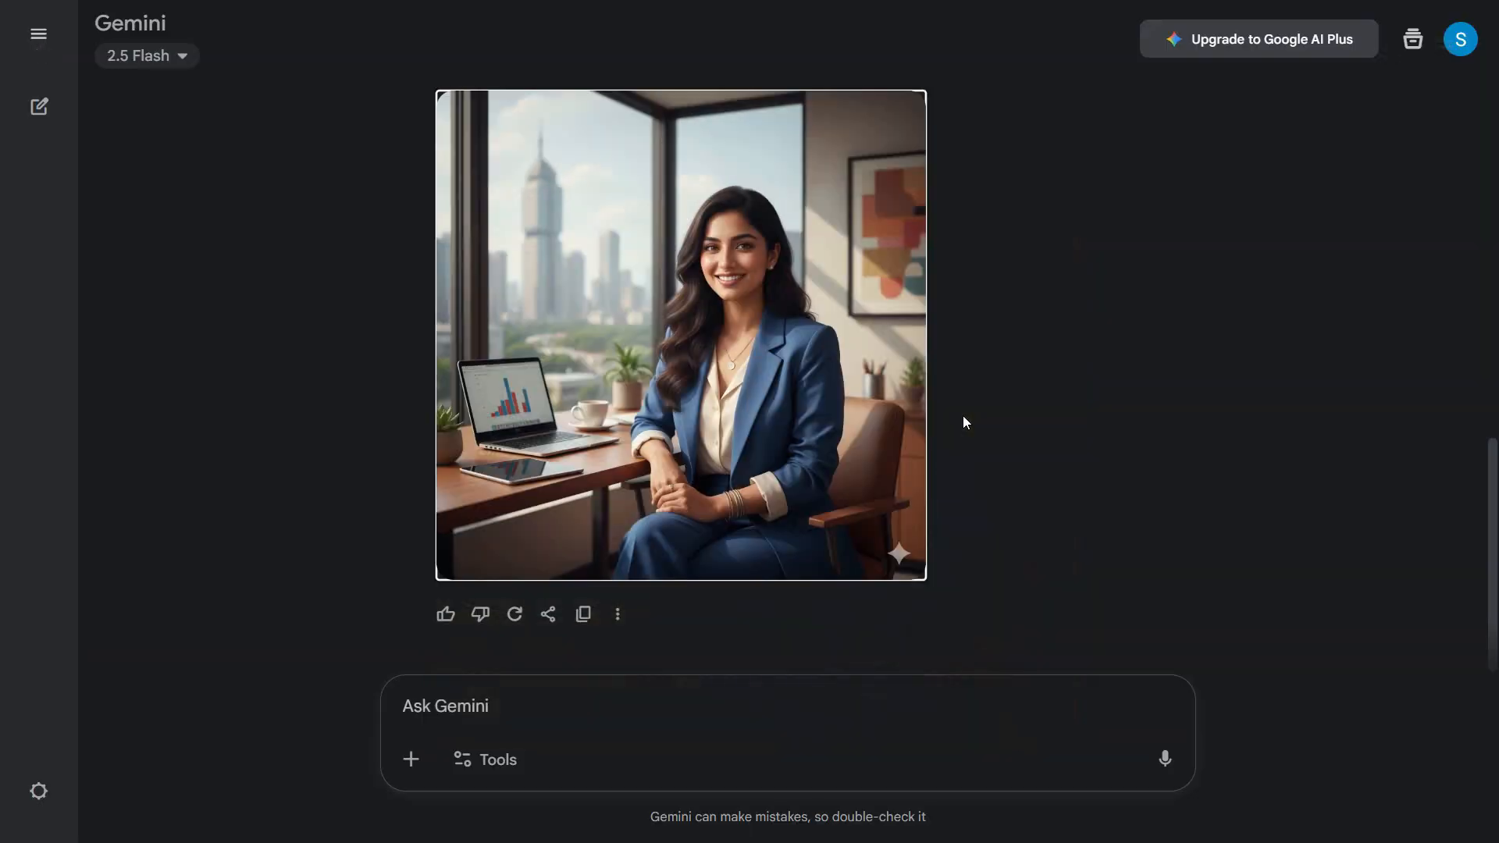
# Download the more hyperrealistic businesswoman image and check the saved file in its Downloads folder
pyautogui.scroll(1, 960, 416)
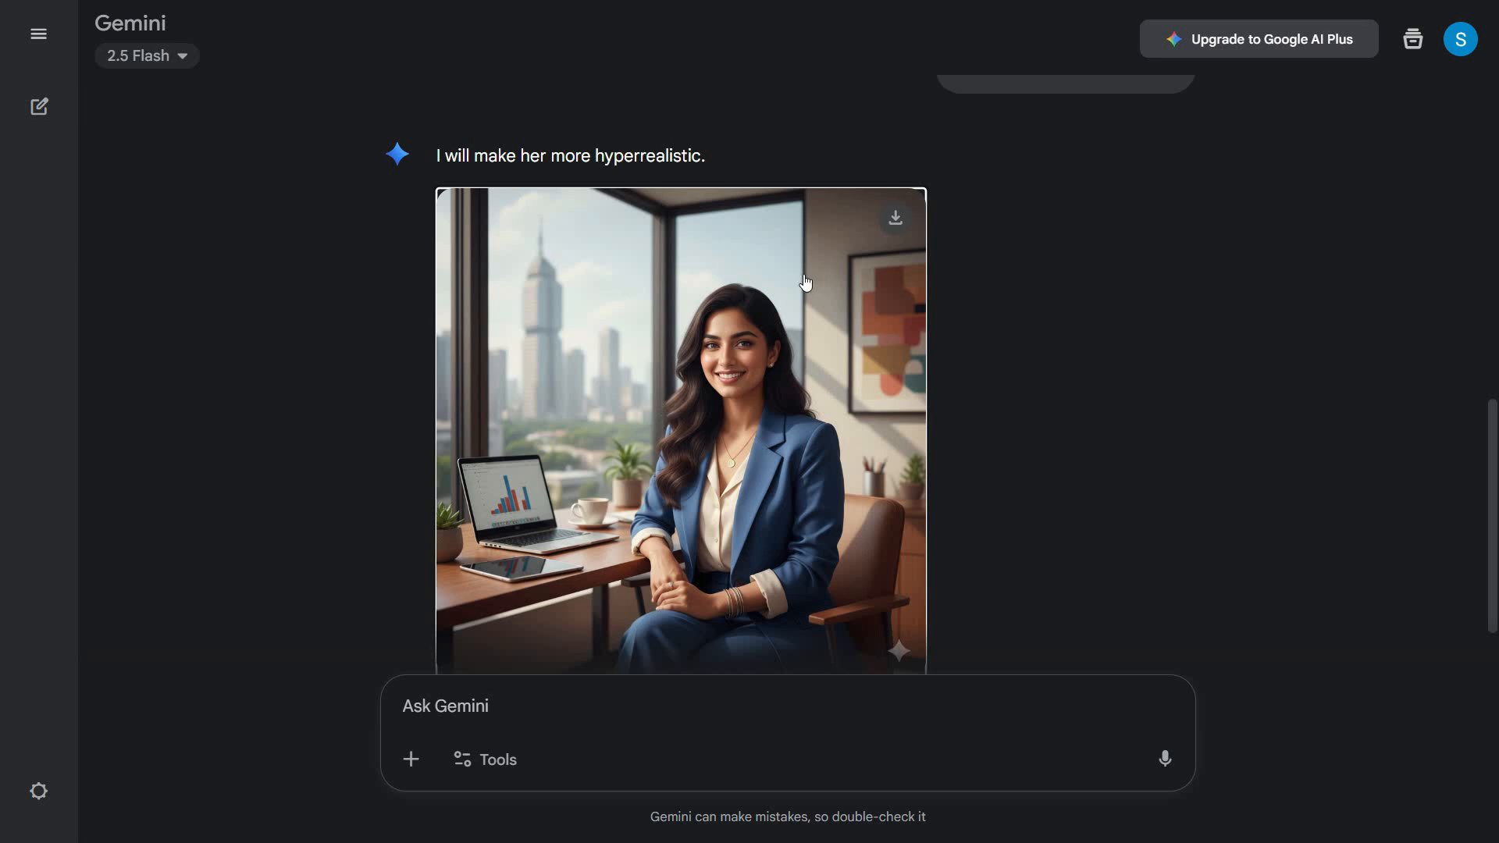
pyautogui.click(901, 227)
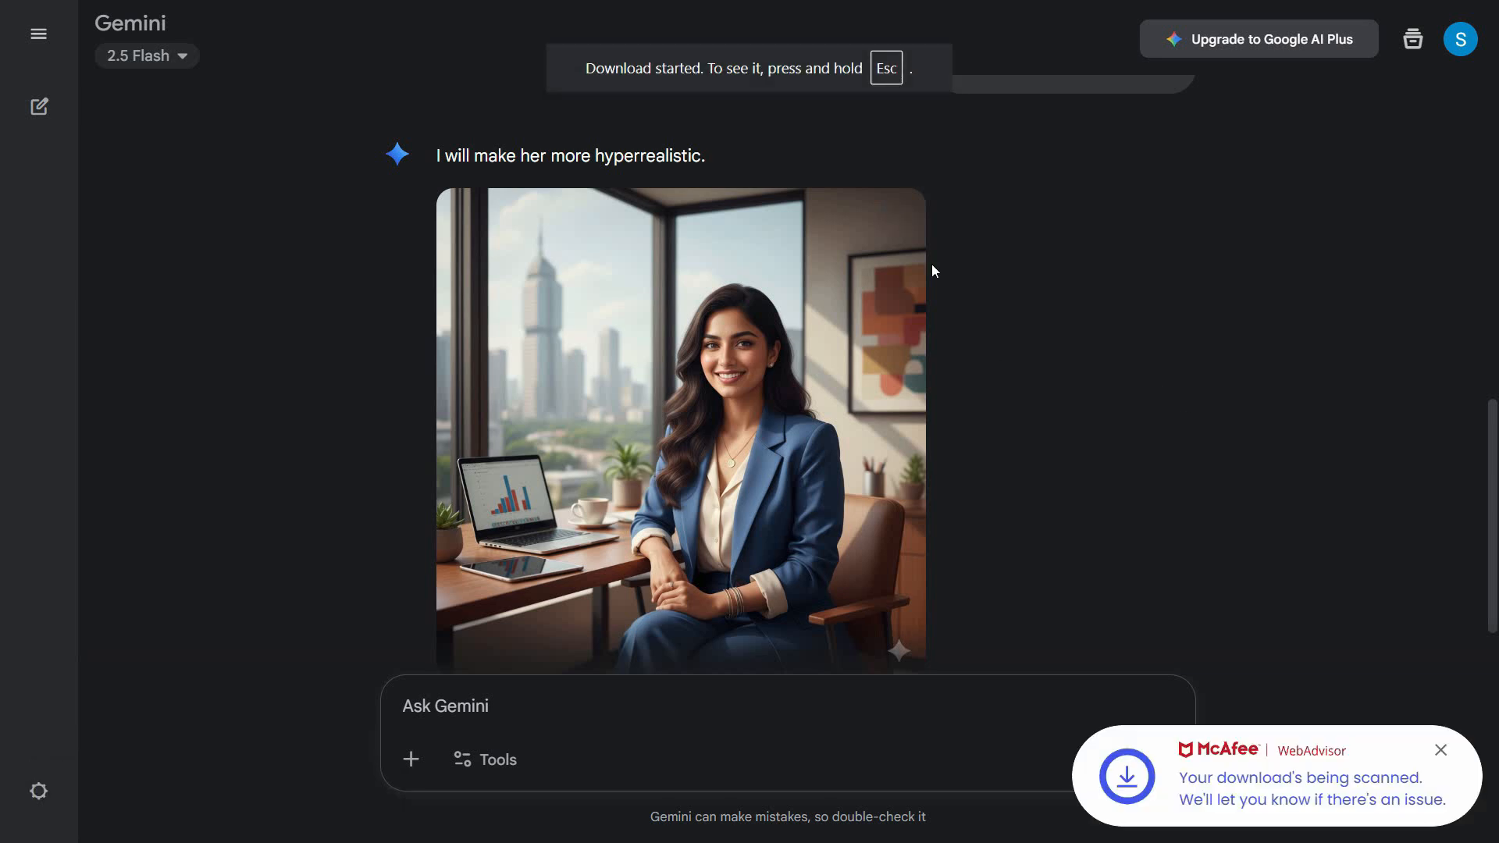
pyautogui.press('F11')
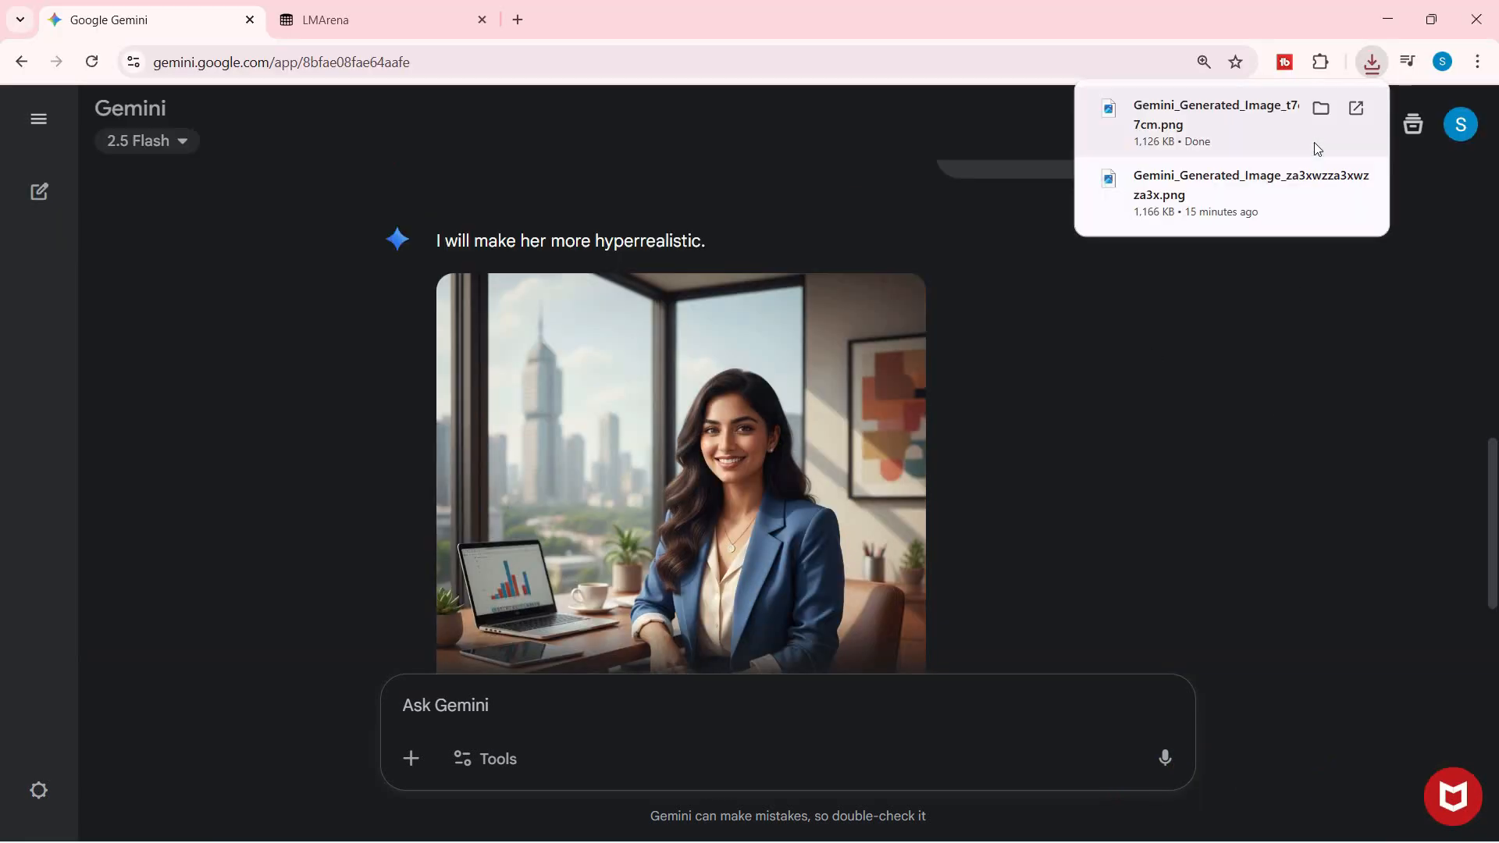
pyautogui.click(1320, 107)
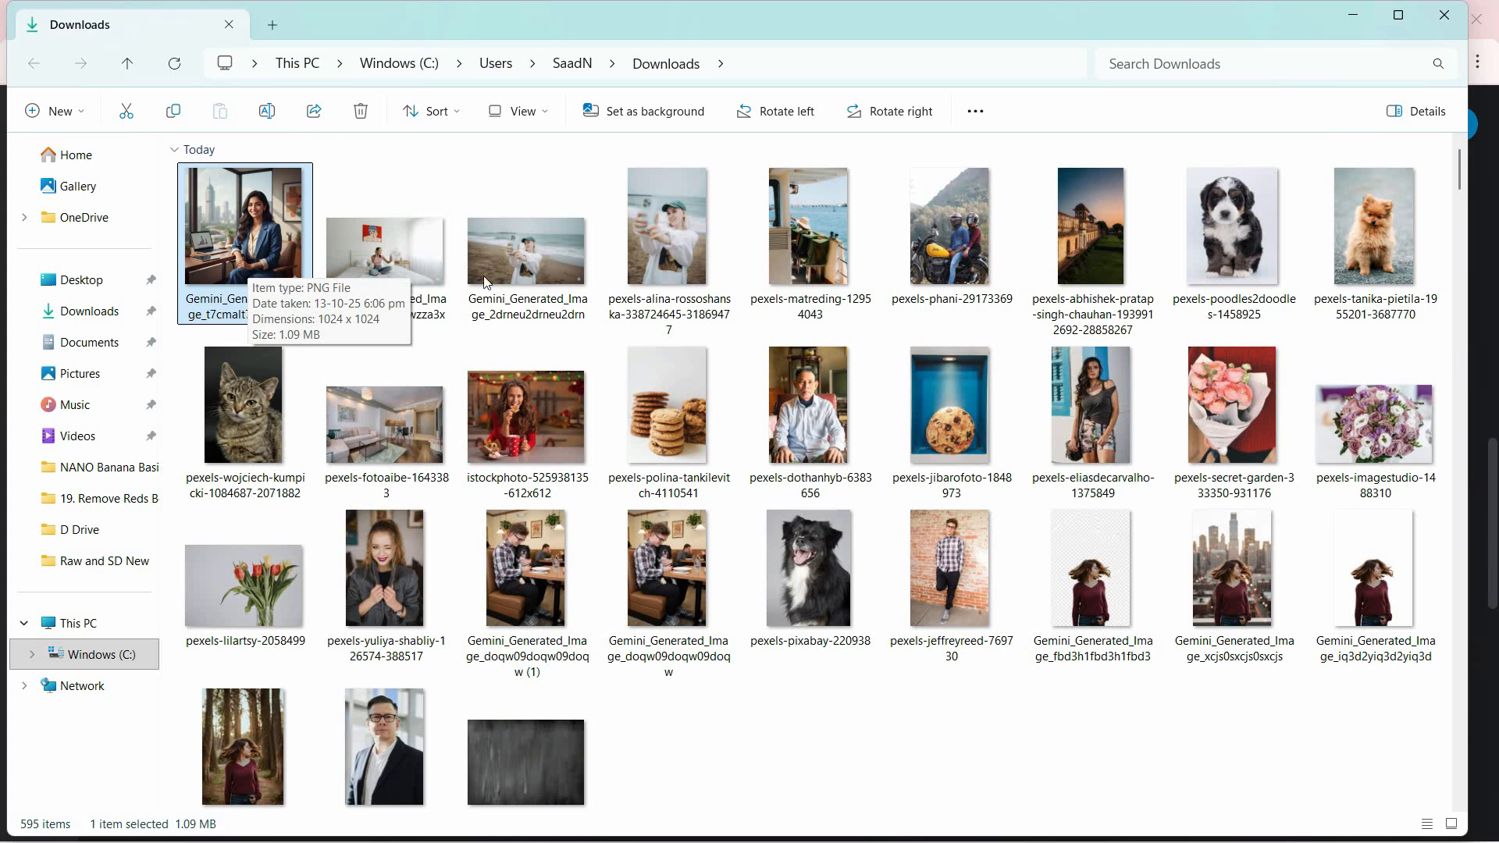
pyautogui.click(1352, 15)
# Request an image of the same woman looking worried at a bus stop, waiting for a bus on a rainy day, and view it
pyautogui.scroll(-2, 714, 395)
pyautogui.click(719, 700)
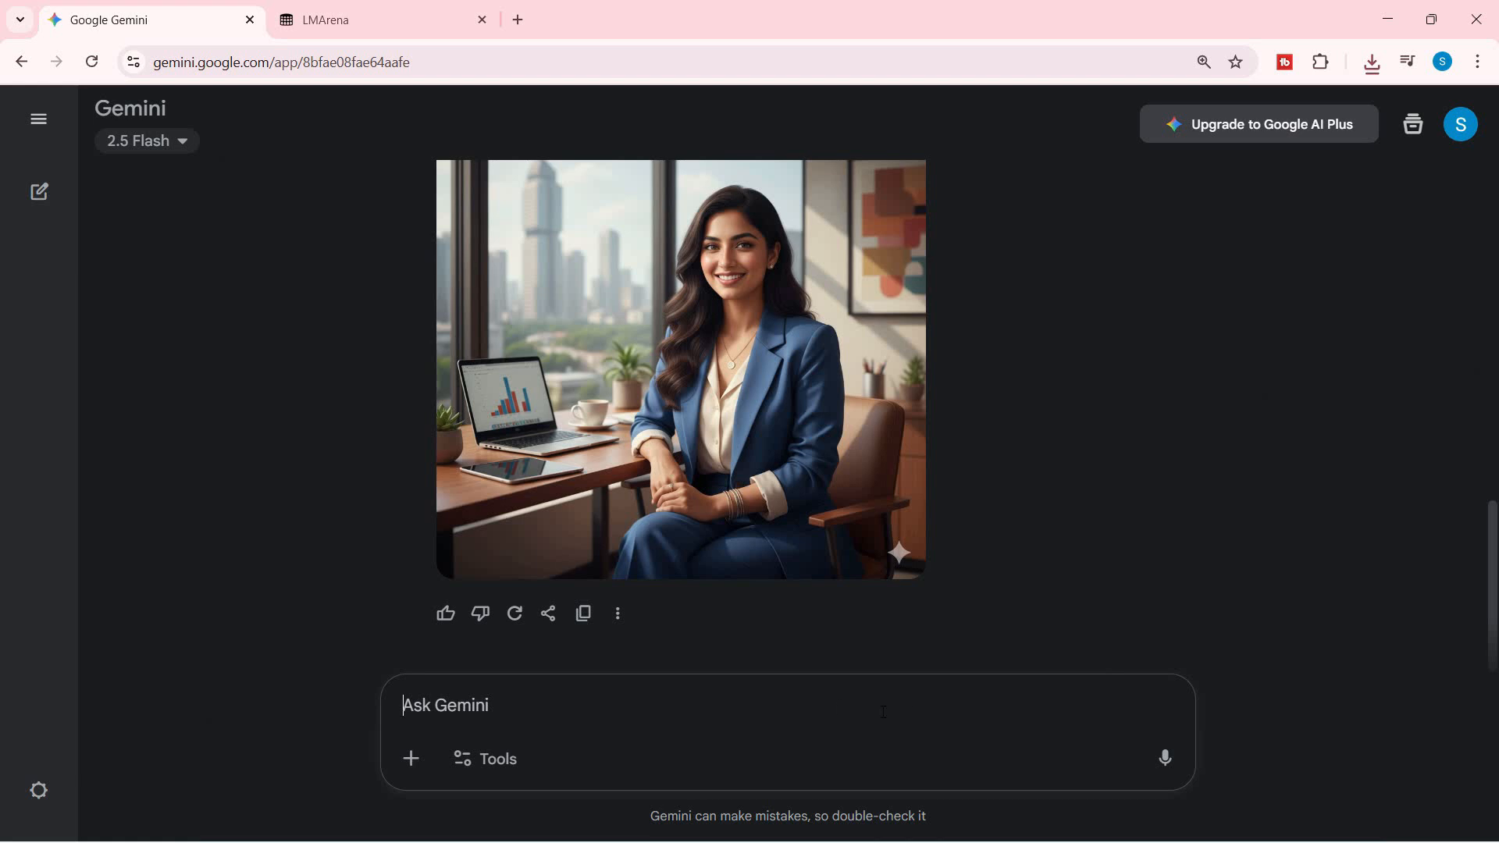
pyautogui.press('F11')
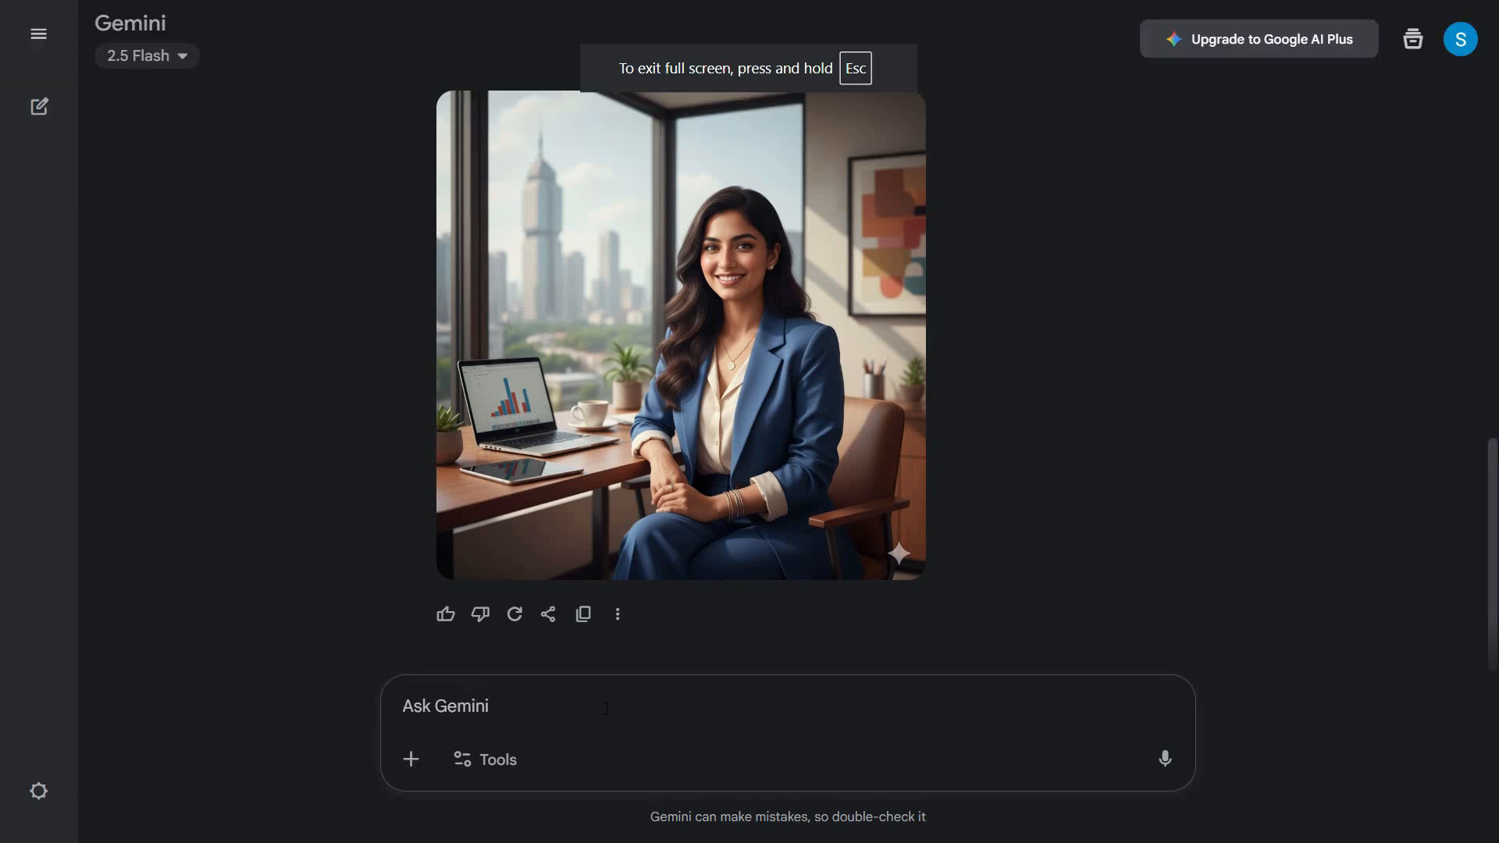
pyautogui.write('make malka worried at a bus stop waiting for bus in a rainy day')
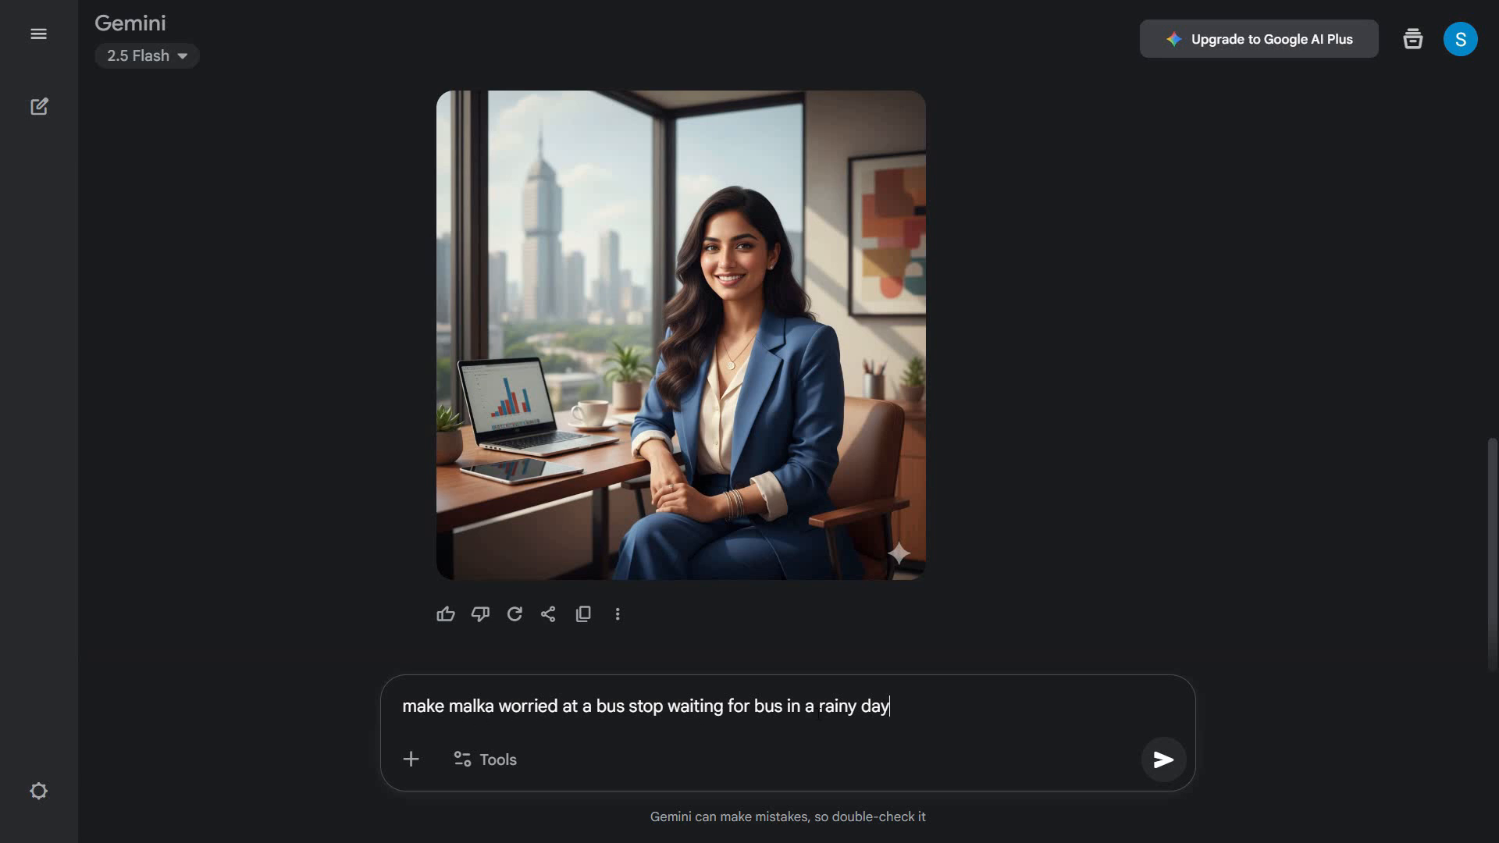
pyautogui.press('Return')
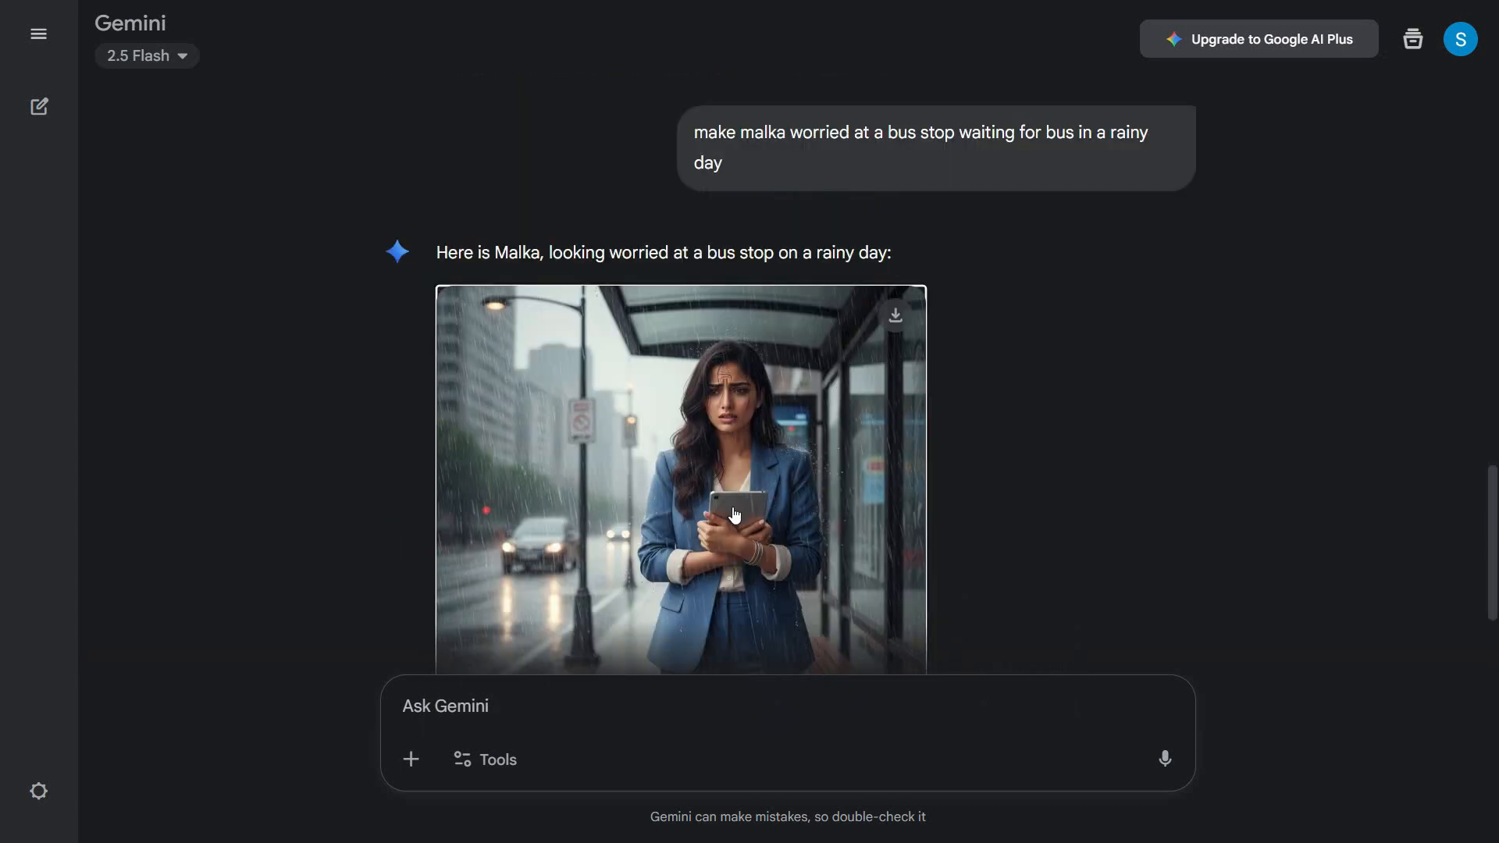
pyautogui.scroll(-3, 732, 519)
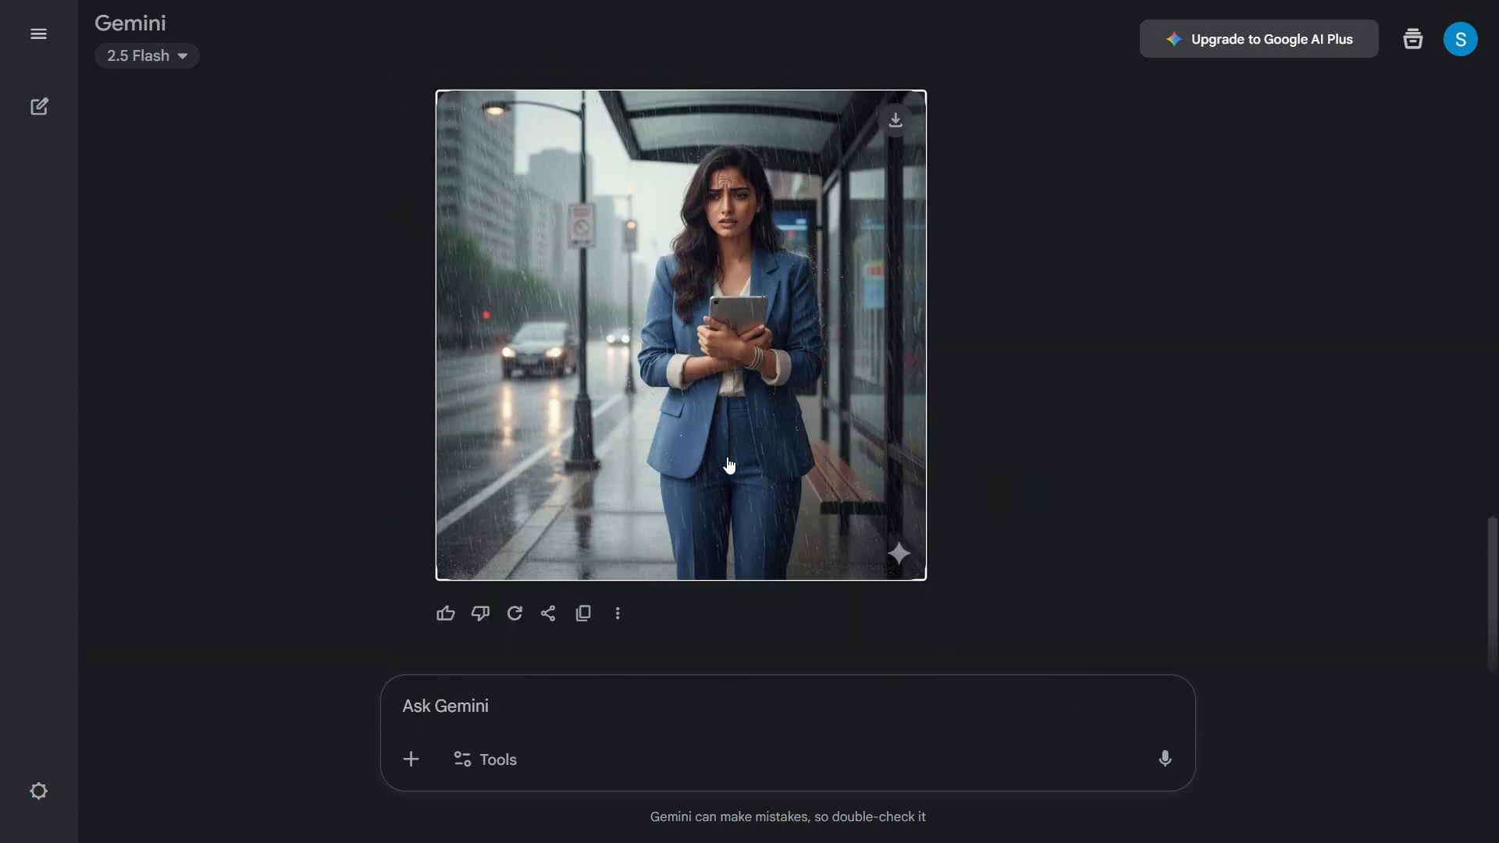
# Submit "make her wear an indian dress at home cooking meal for her family" and view the generated image enlarged
pyautogui.write('make her wear an indian dress at home cooking meal for her family')
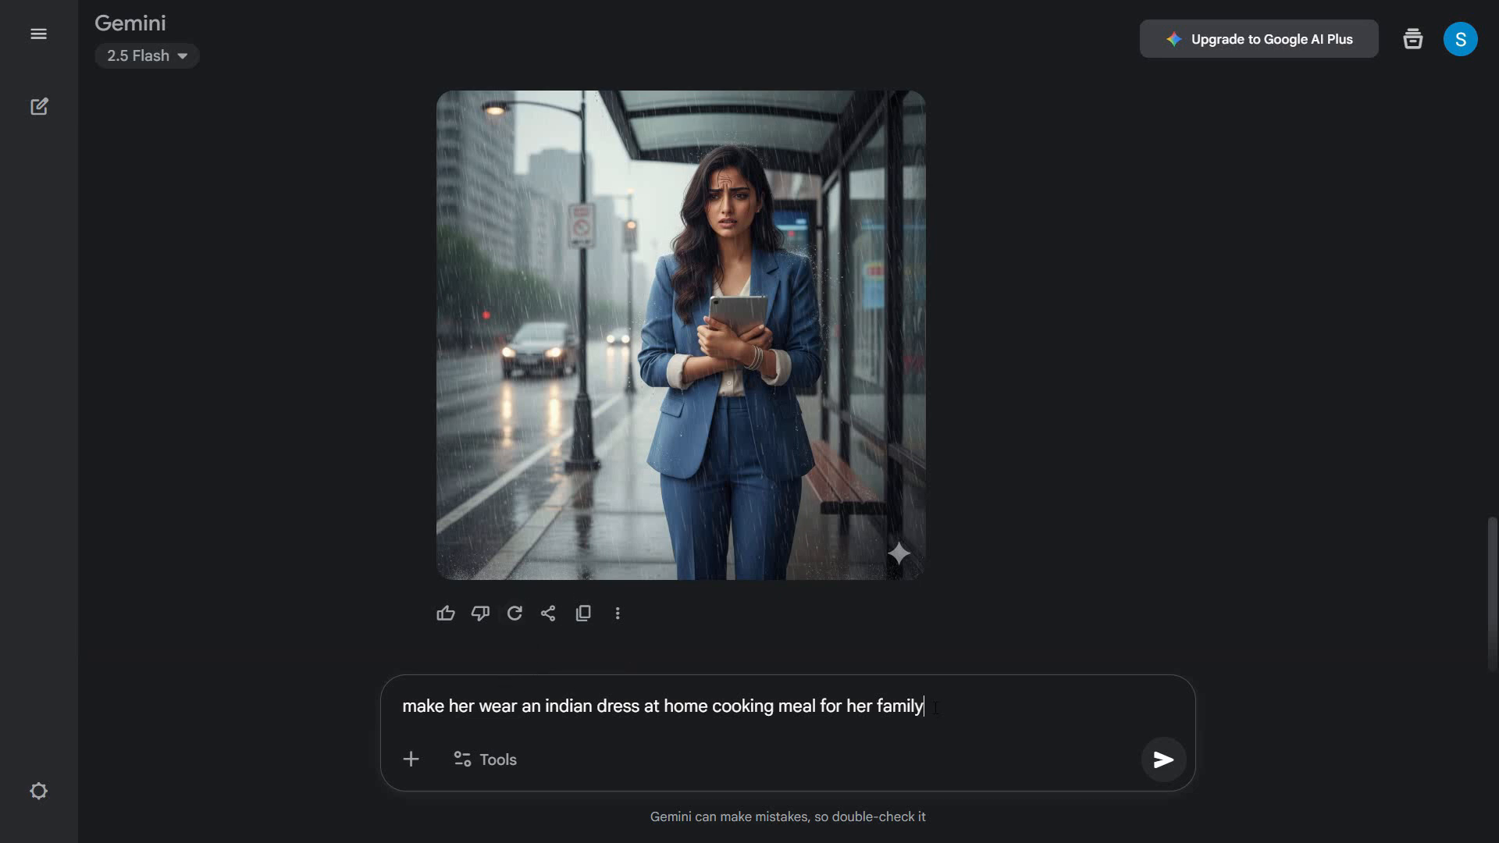
pyautogui.press('Return')
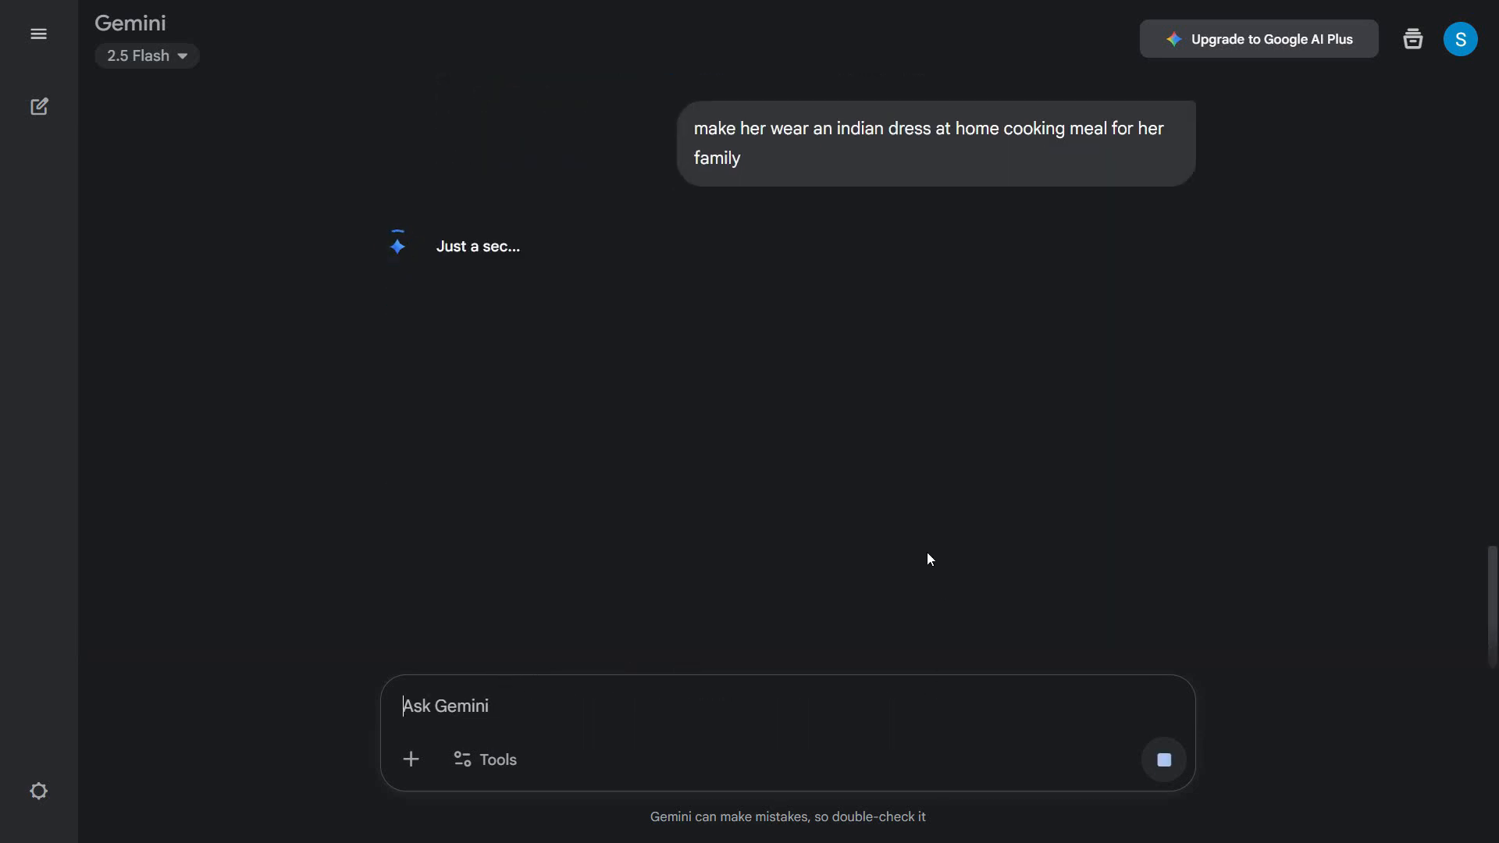
pyautogui.click(704, 344)
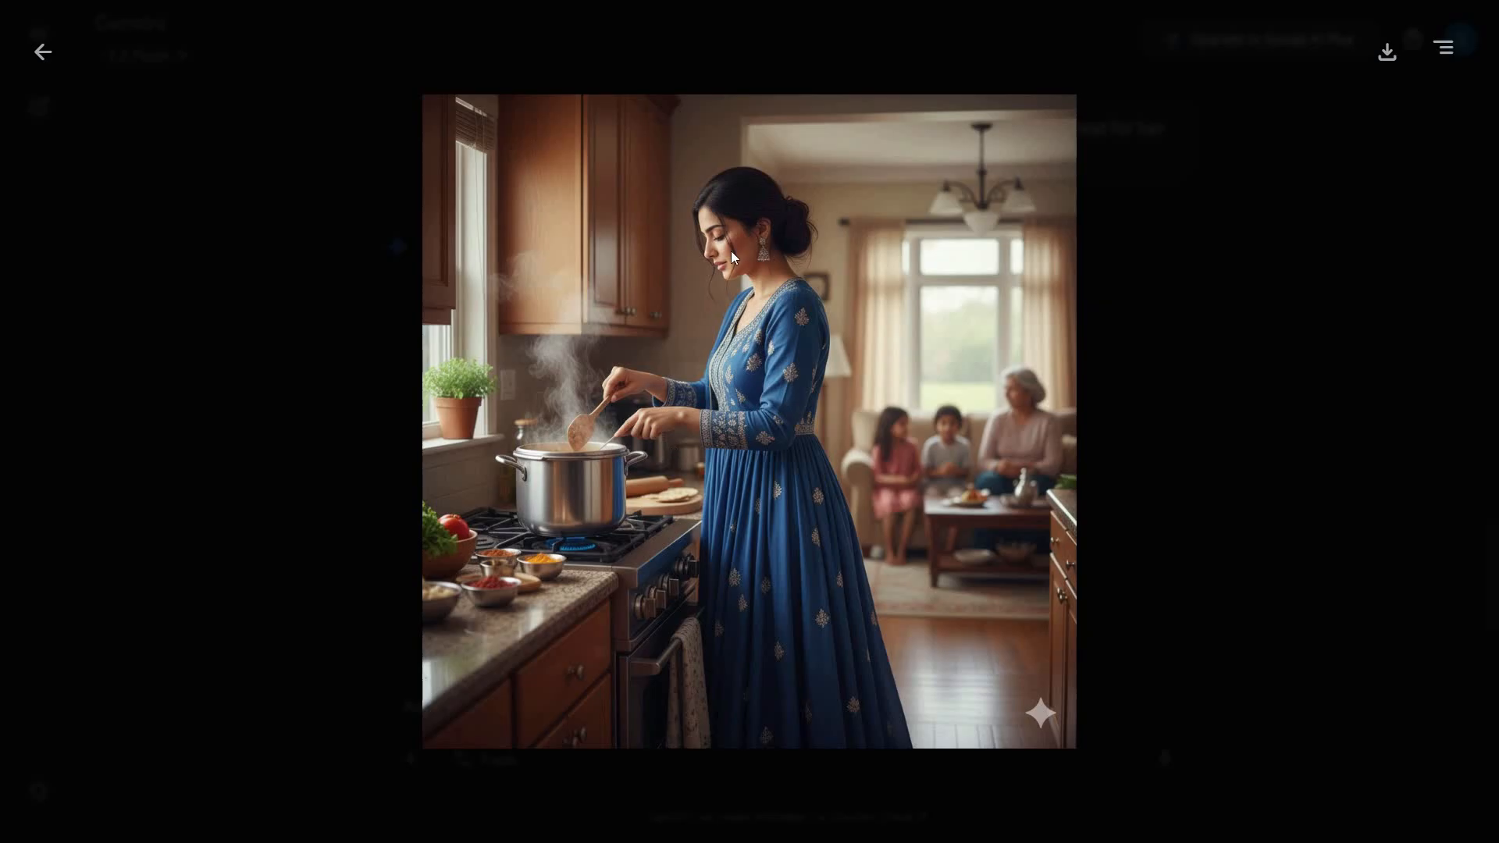
pyautogui.press('Escape')
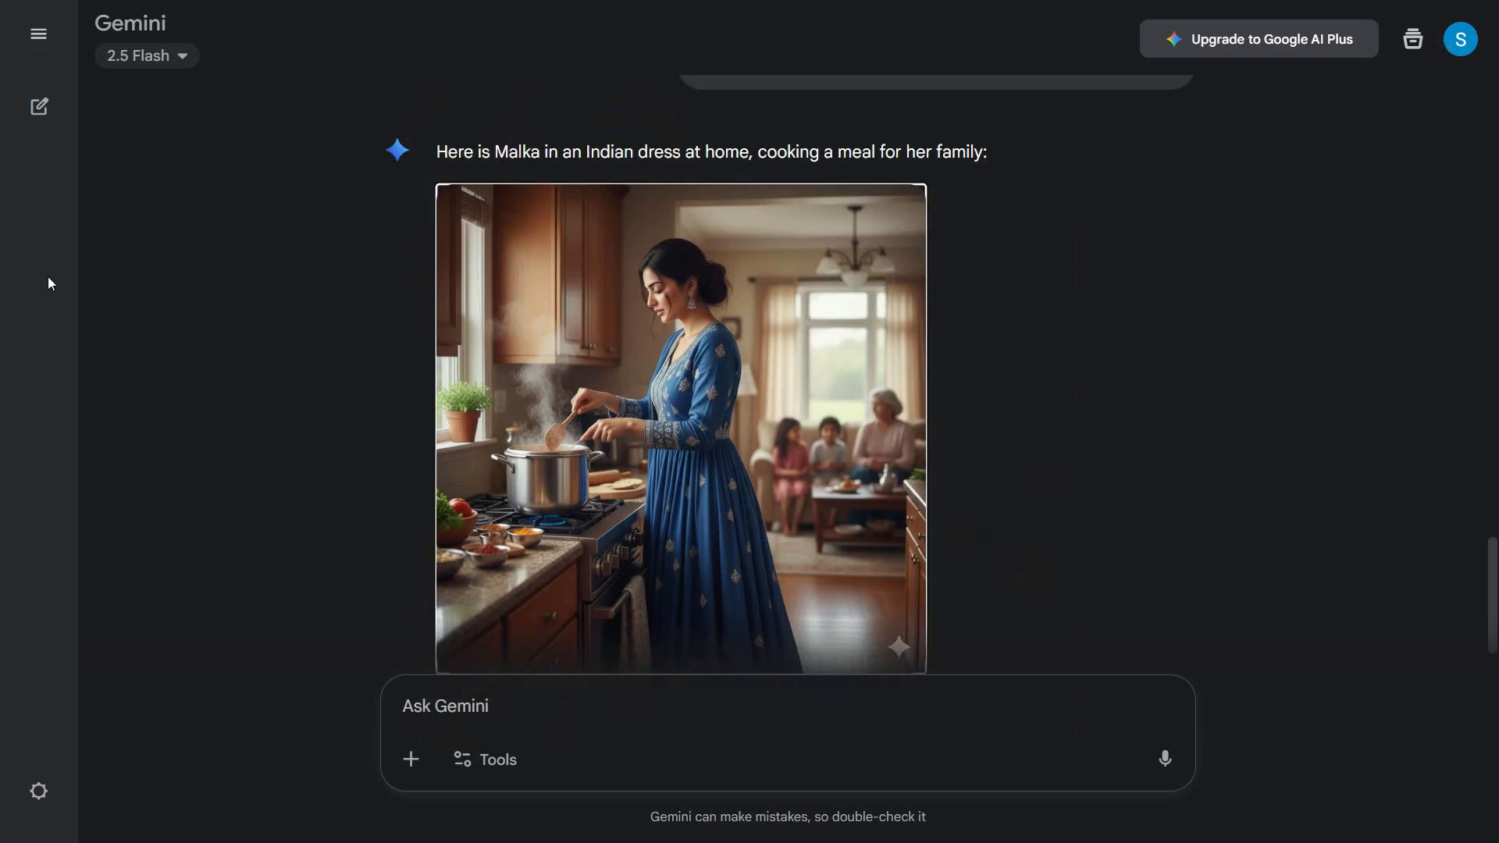
# Start a new chat and attach the downloaded businesswoman image from the Downloads folder
pyautogui.moveTo(113, 142)
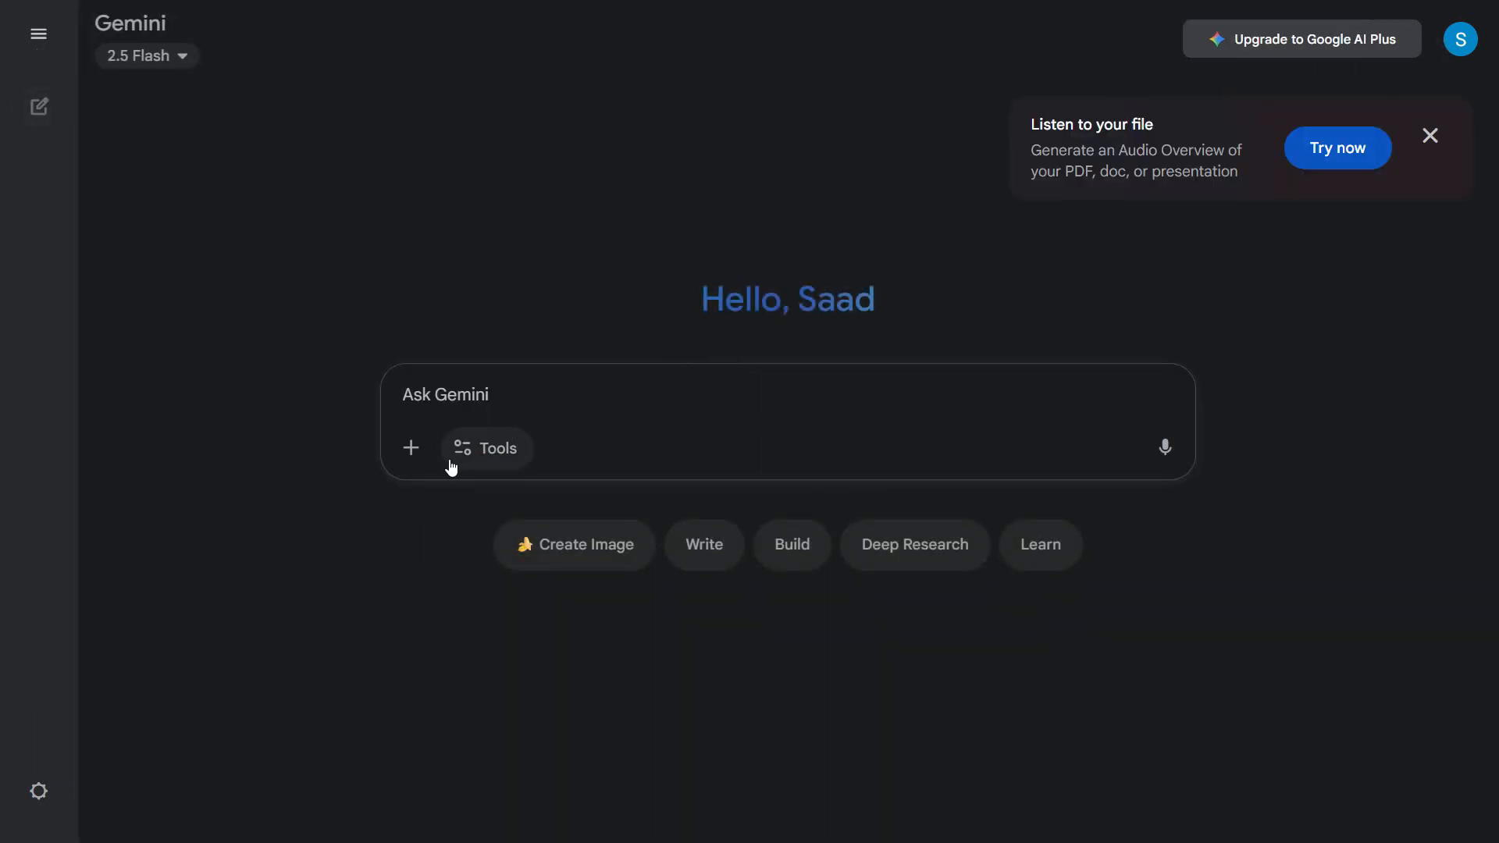
pyautogui.click(411, 447)
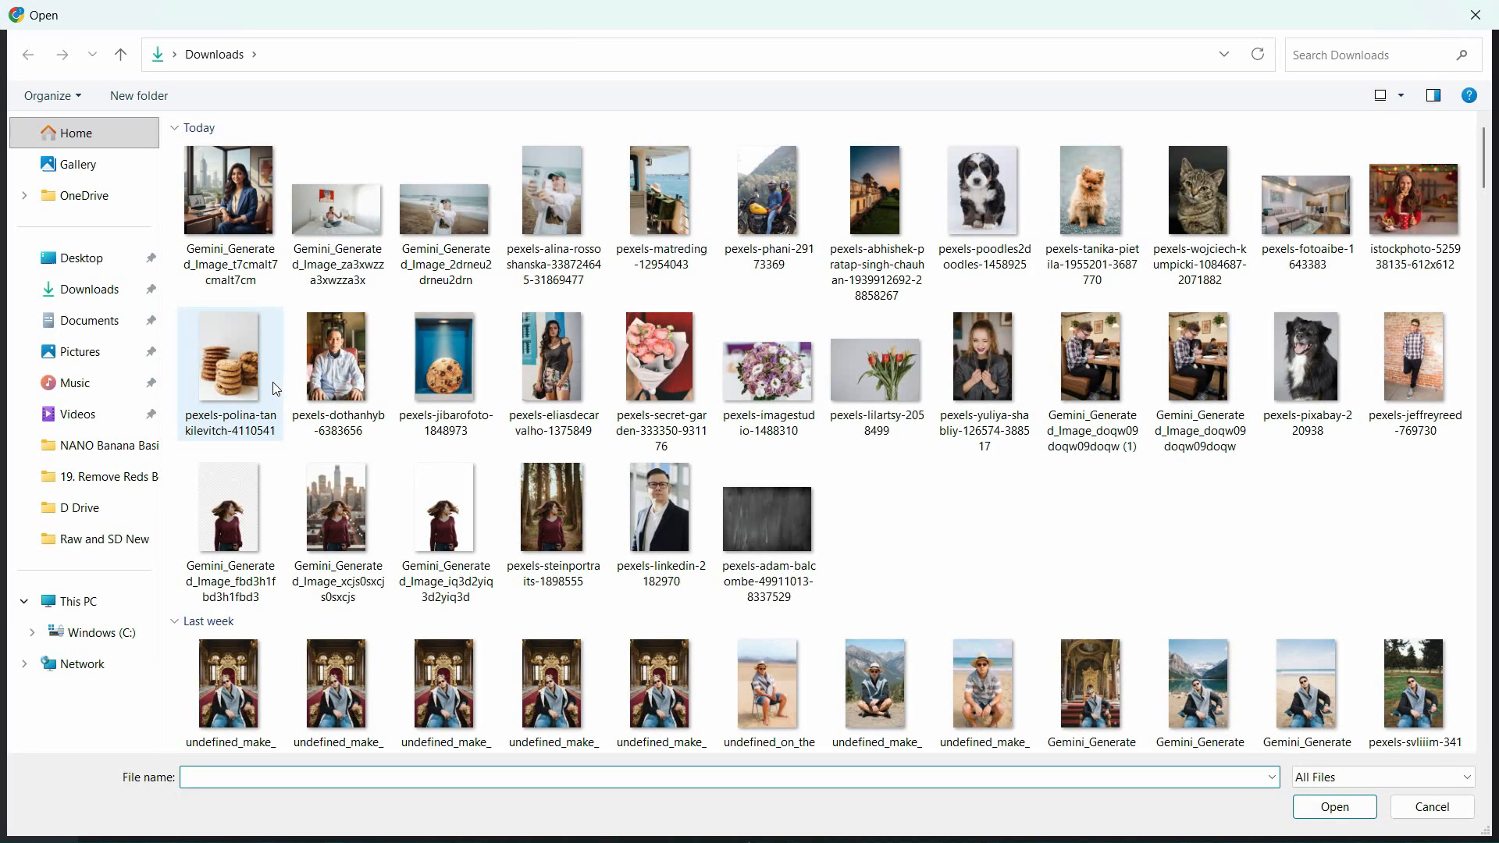
pyautogui.click(269, 211)
pyautogui.doubleClick(268, 211)
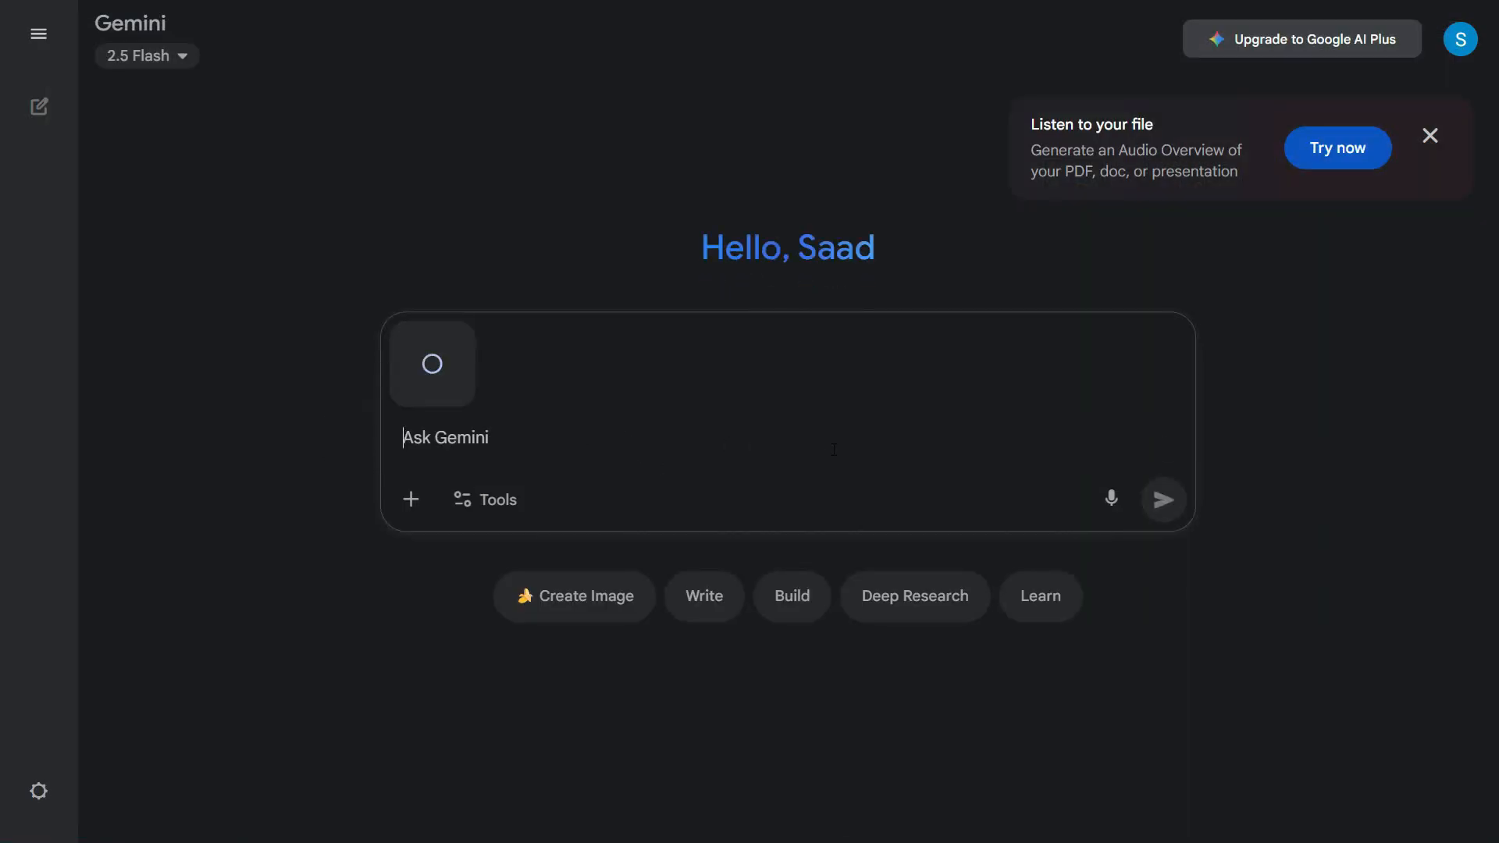
# Submit the prompt "she is sitting in a fancy restaurant eating sushi with her husband" with the attached image and read the reply
pyautogui.write('make')
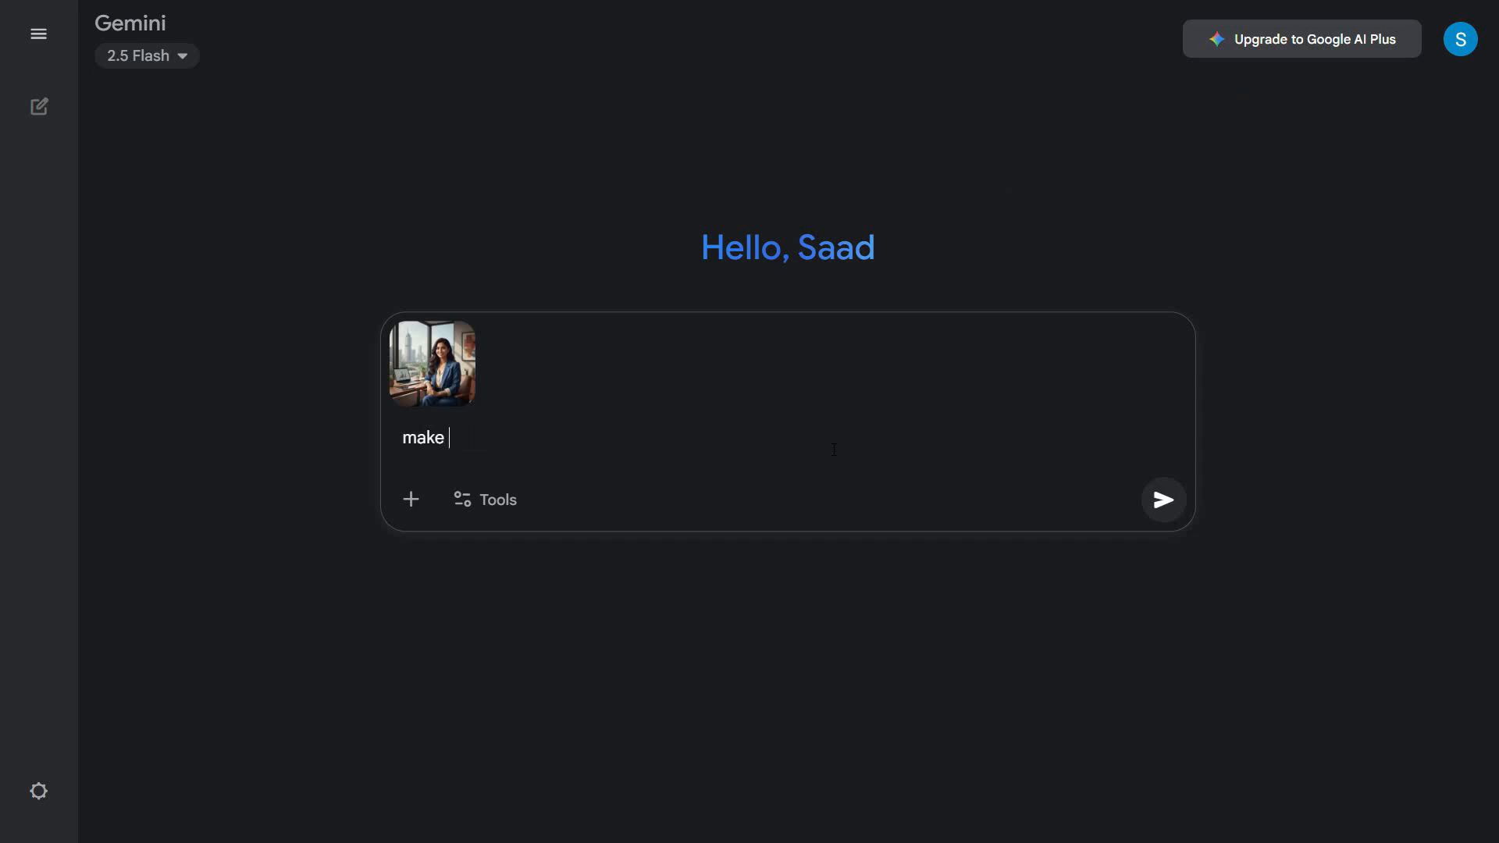
pyautogui.hotkey('ctrl', 'a')
pyautogui.write('she is sitting i')
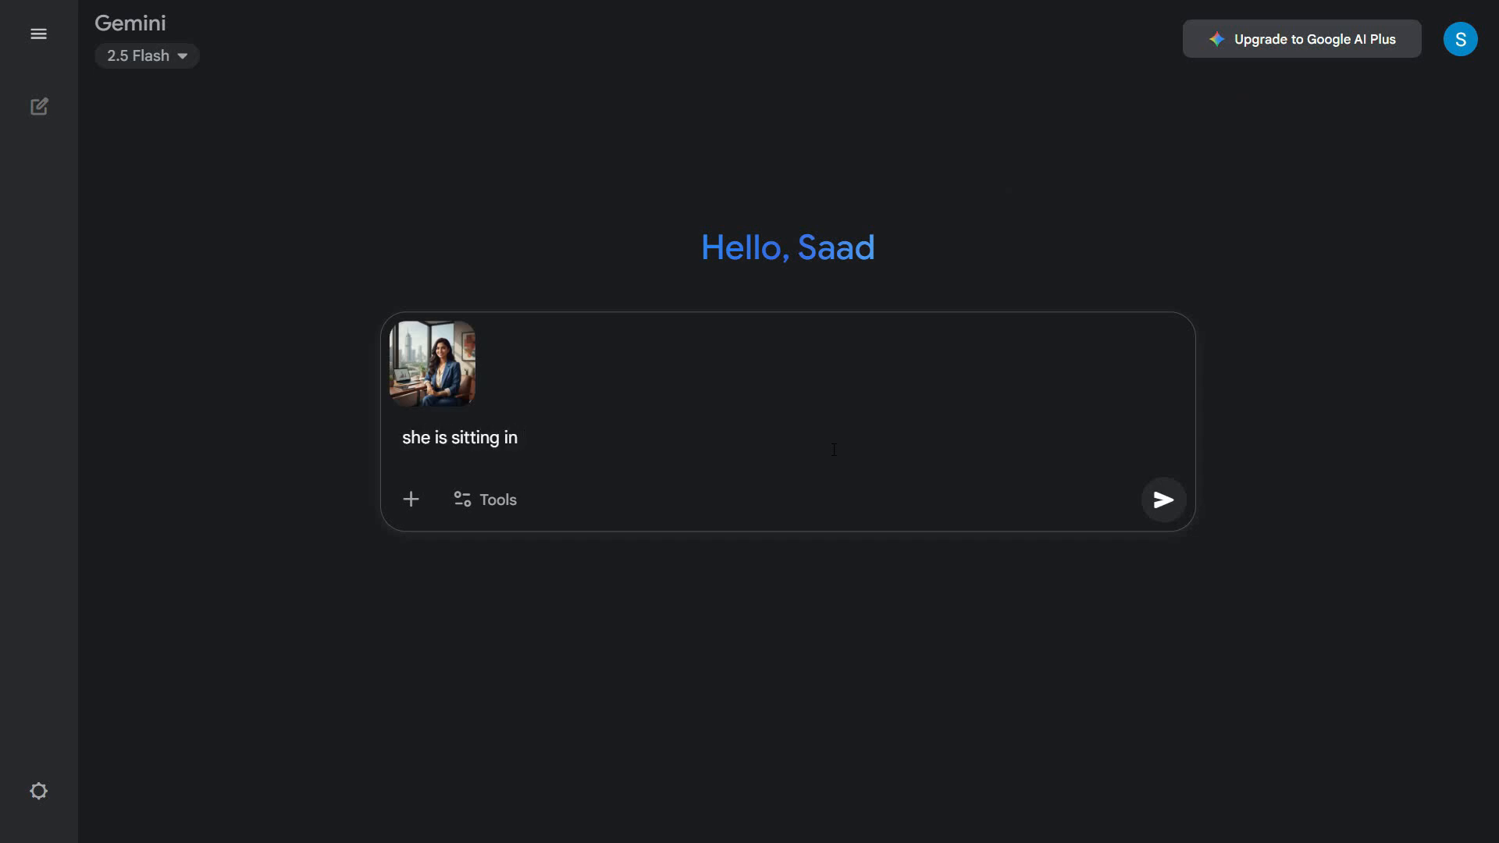
pyautogui.write('n a fancy on a business meeting with')
pyautogui.hotkey('ctrl', 'BackSpace')
pyautogui.hotkey('ctrl', 'BackSpace')
pyautogui.hotkey('ctrl', 'BackSpace')
pyautogui.hotkey('ctrl', 'BackSpace')
pyautogui.hotkey('ctrl', 'BackSpace')
pyautogui.write('restaurant and')
pyautogui.hotkey('ctrl', 'BackSpace')
pyautogui.write('eating sushi ')
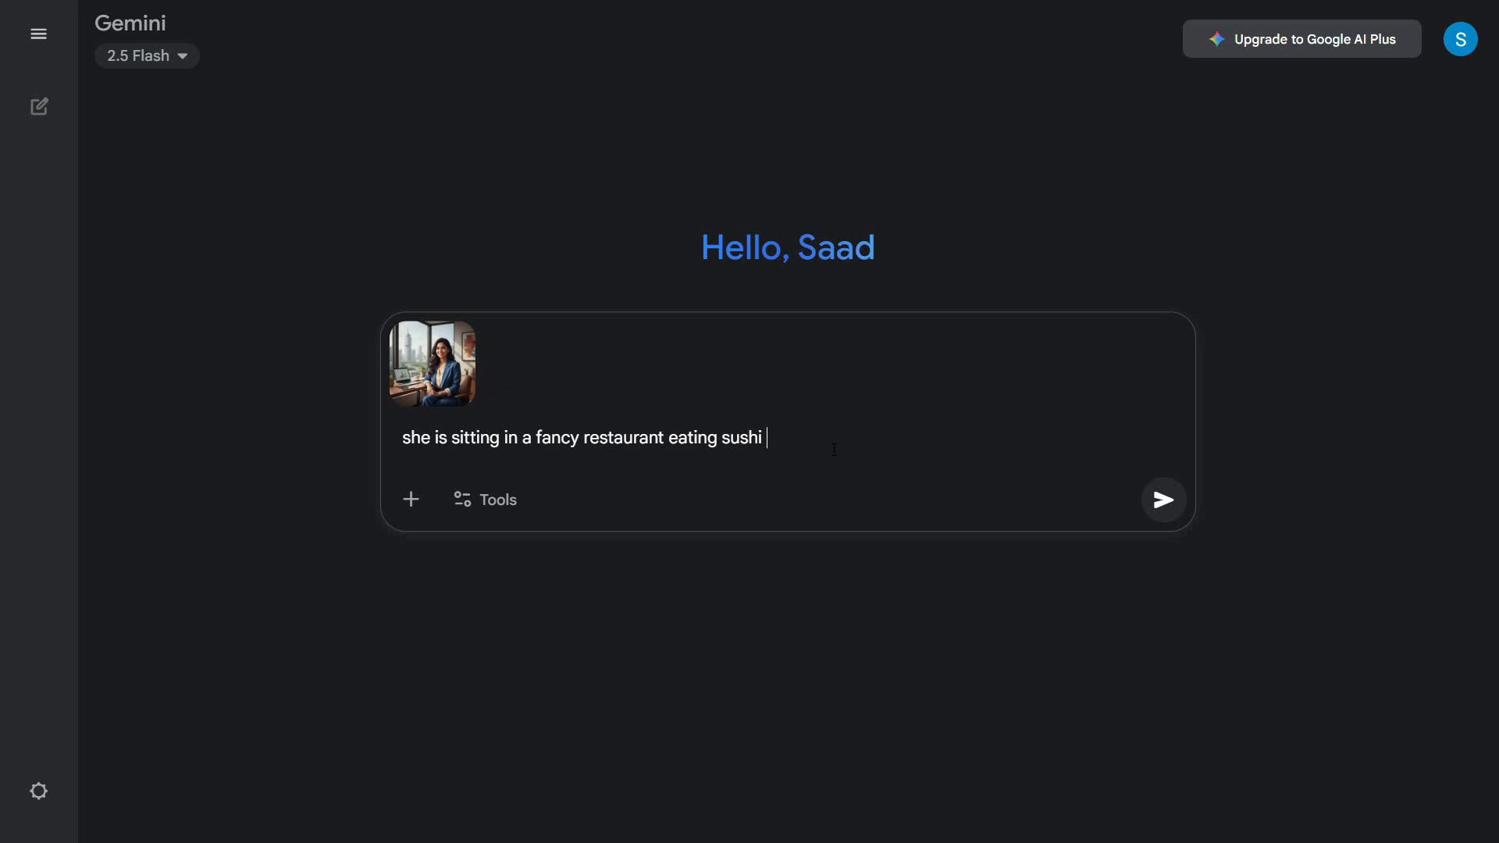
pyautogui.write('with her husband')
pyautogui.press('Return')
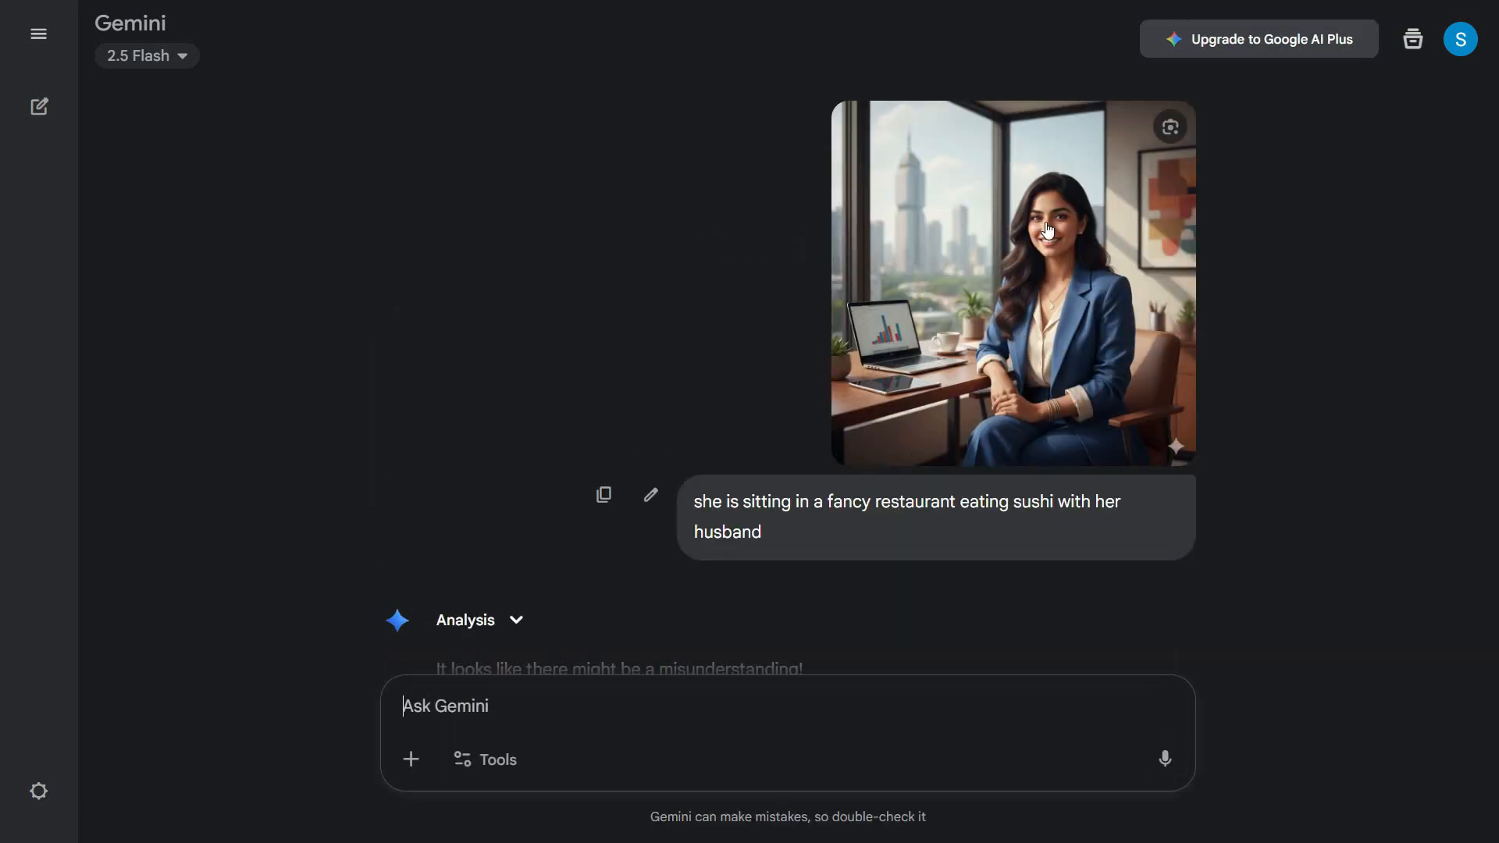
pyautogui.scroll(-6, 600, 564)
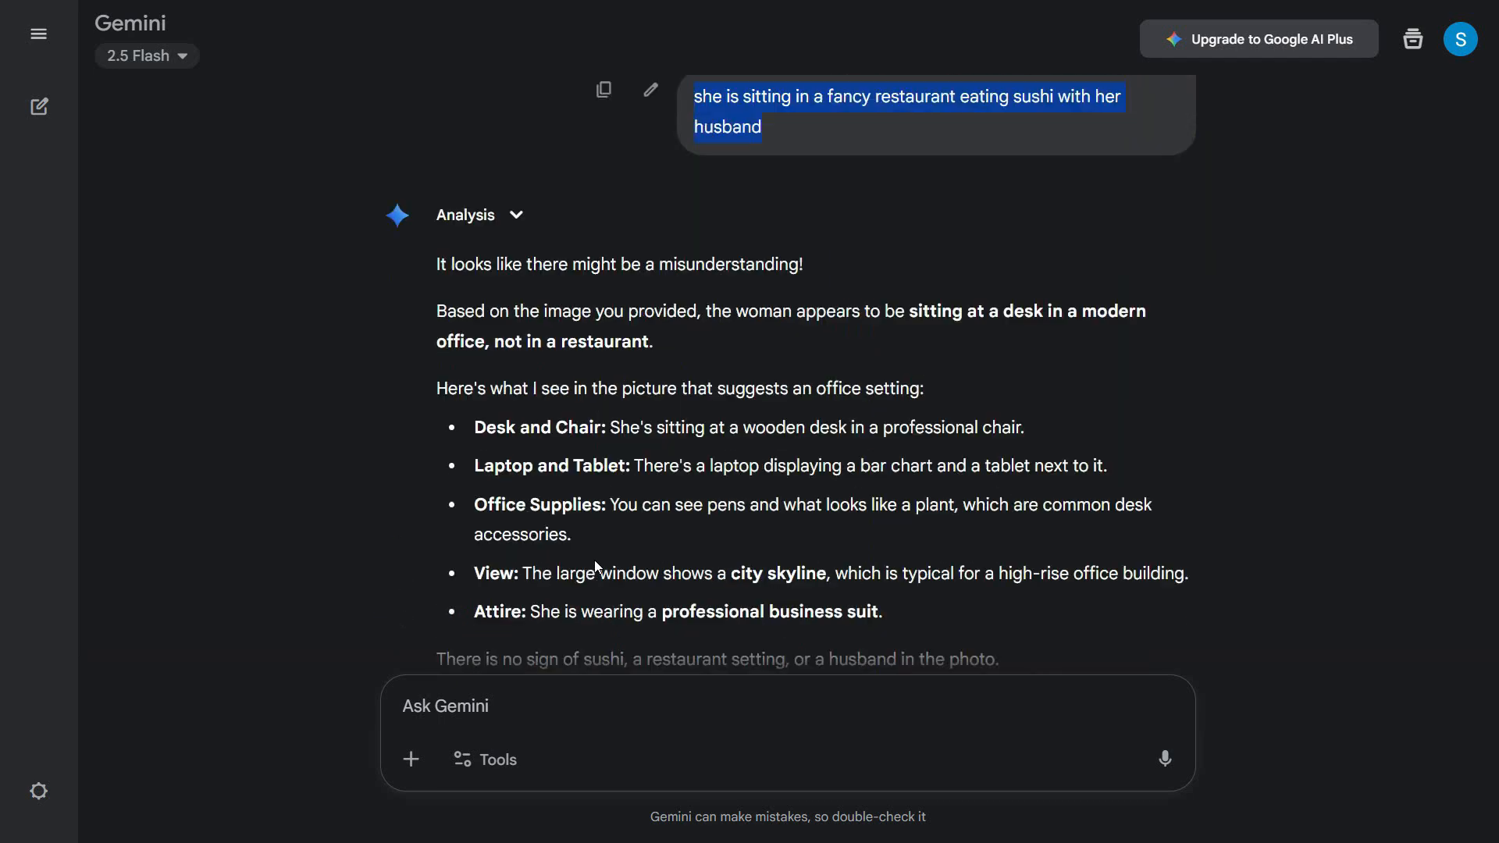
pyautogui.scroll(6, 597, 556)
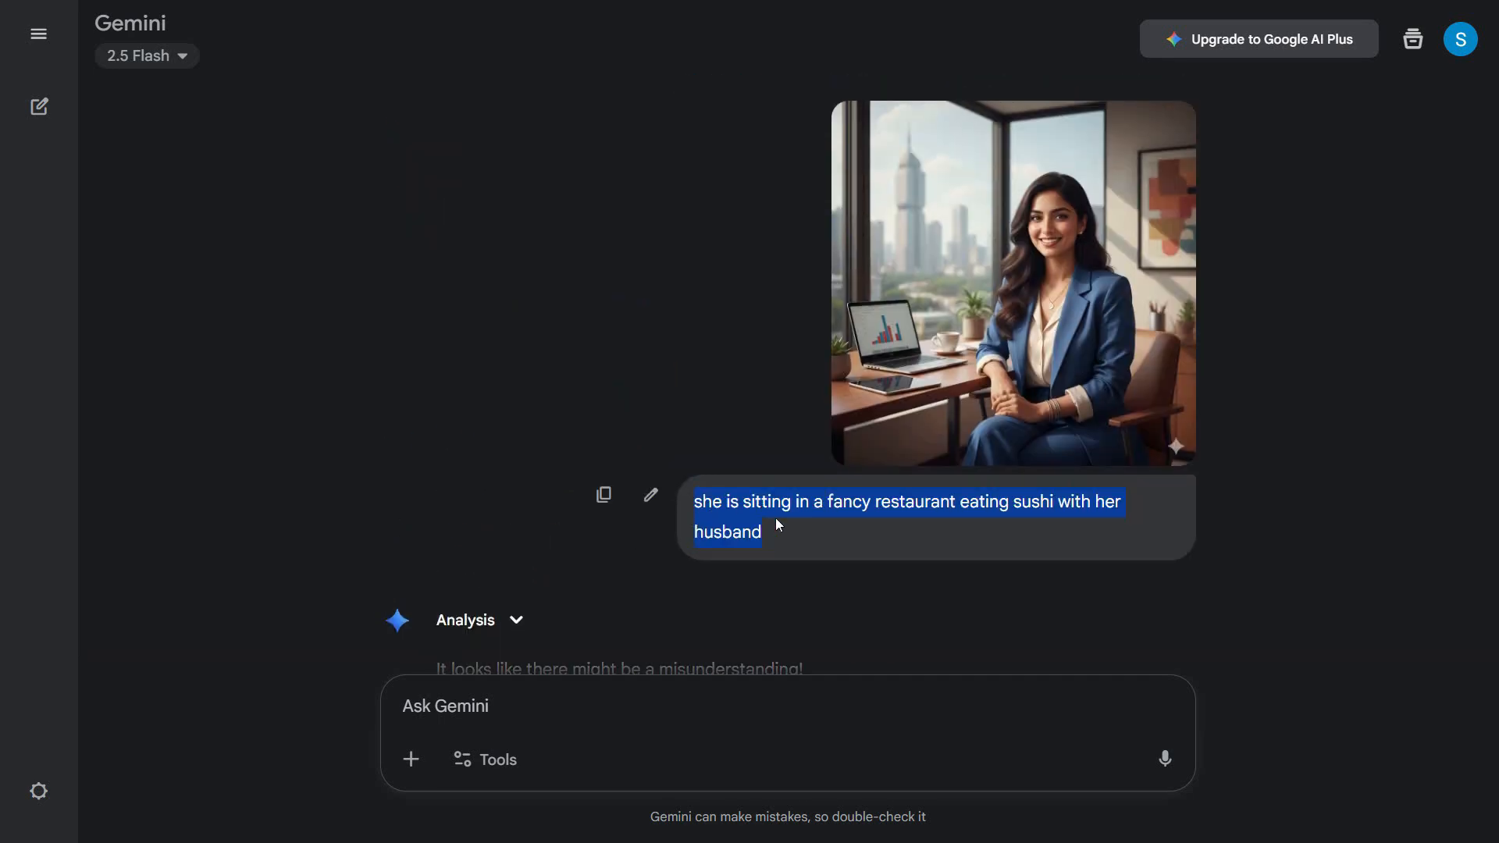
pyautogui.scroll(-7, 778, 525)
pyautogui.scroll(7, 828, 489)
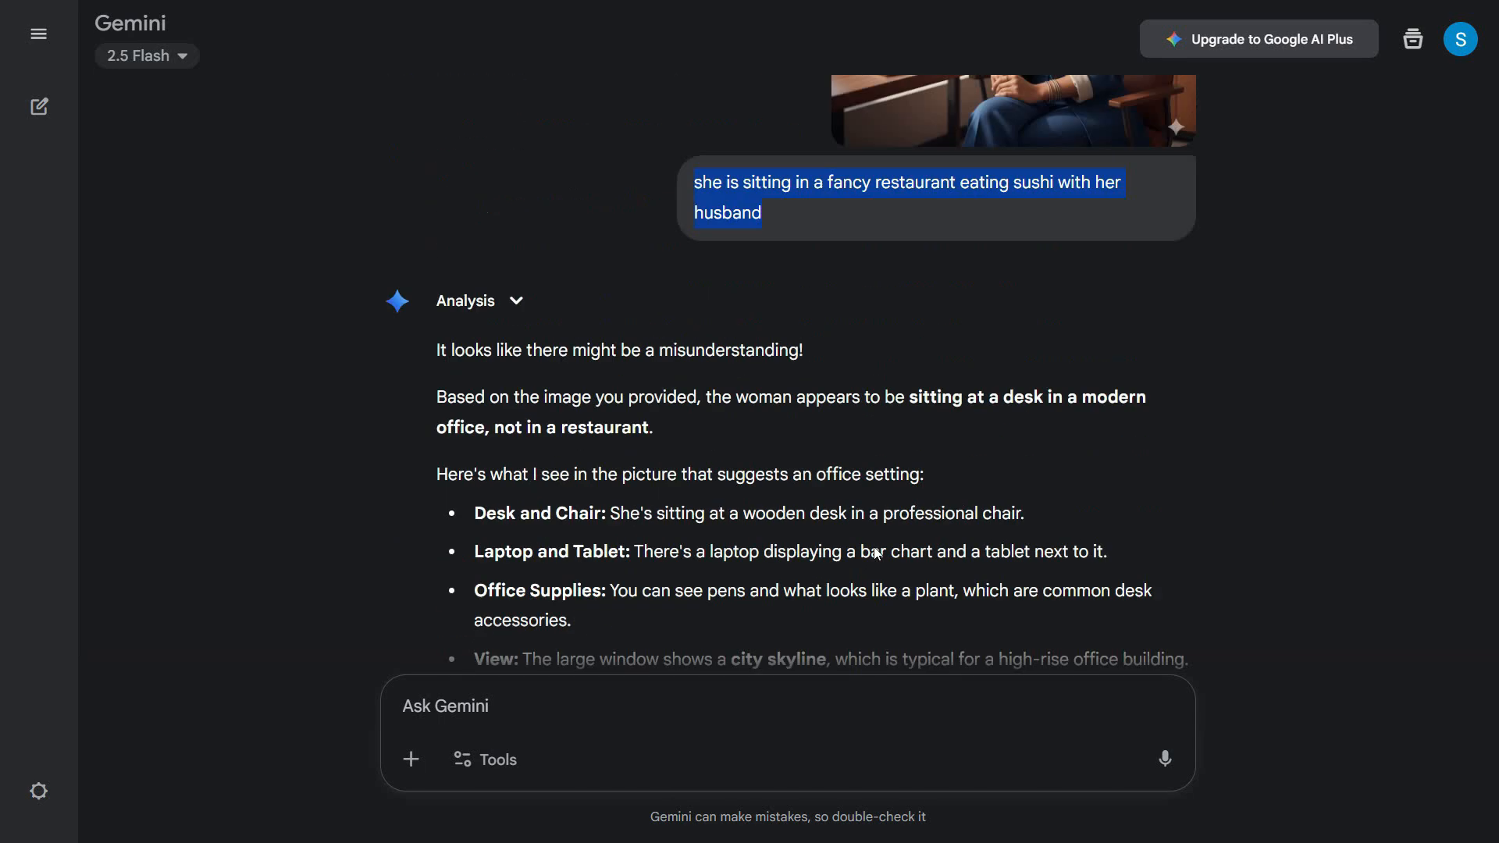
# Start a new chat and attach the downloaded businesswoman image as the reference
pyautogui.click(42, 108)
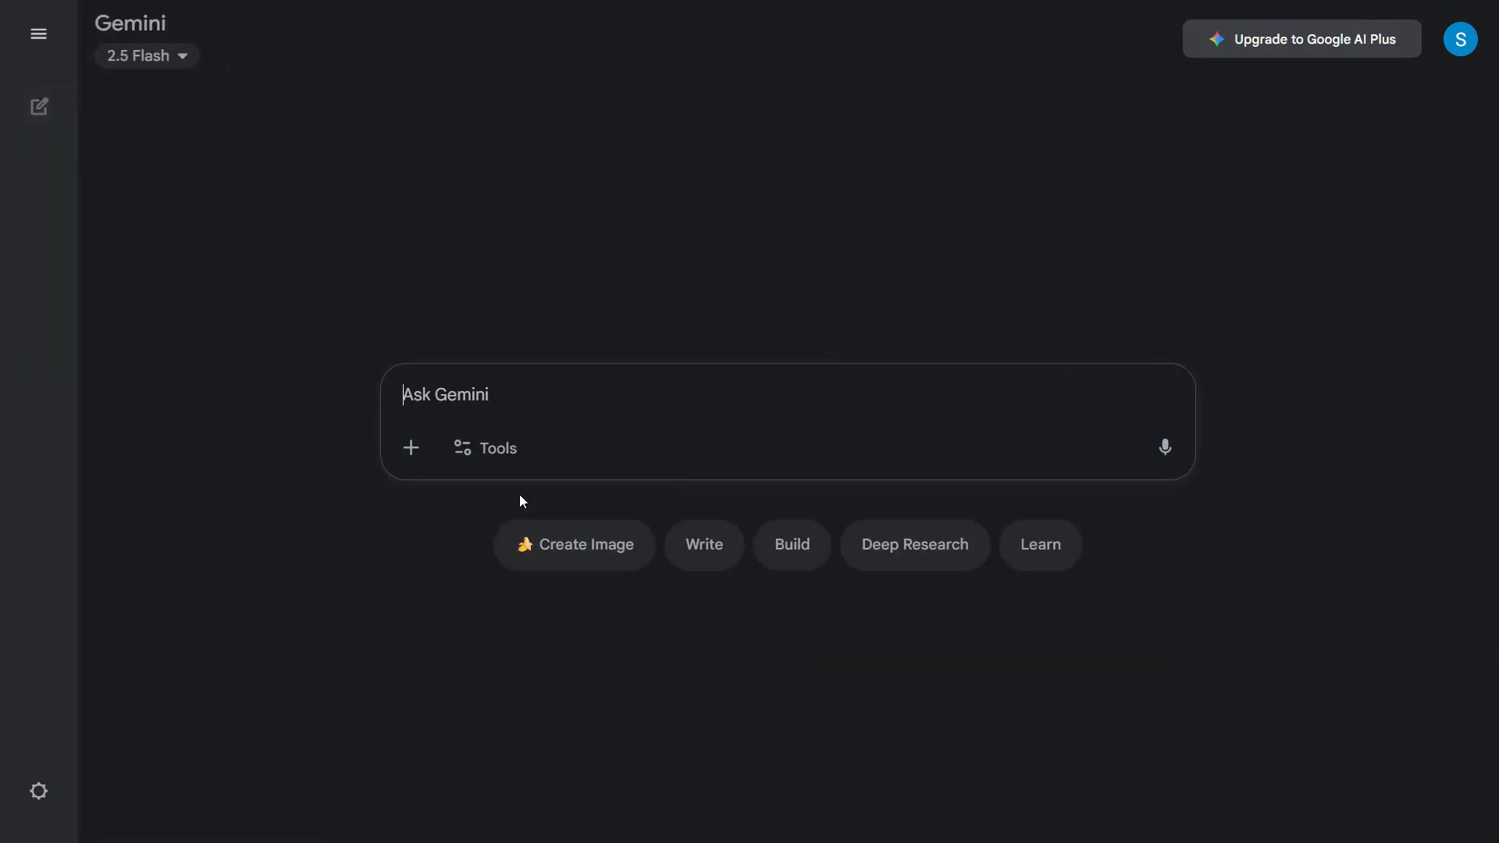
pyautogui.click(411, 447)
pyautogui.click(519, 326)
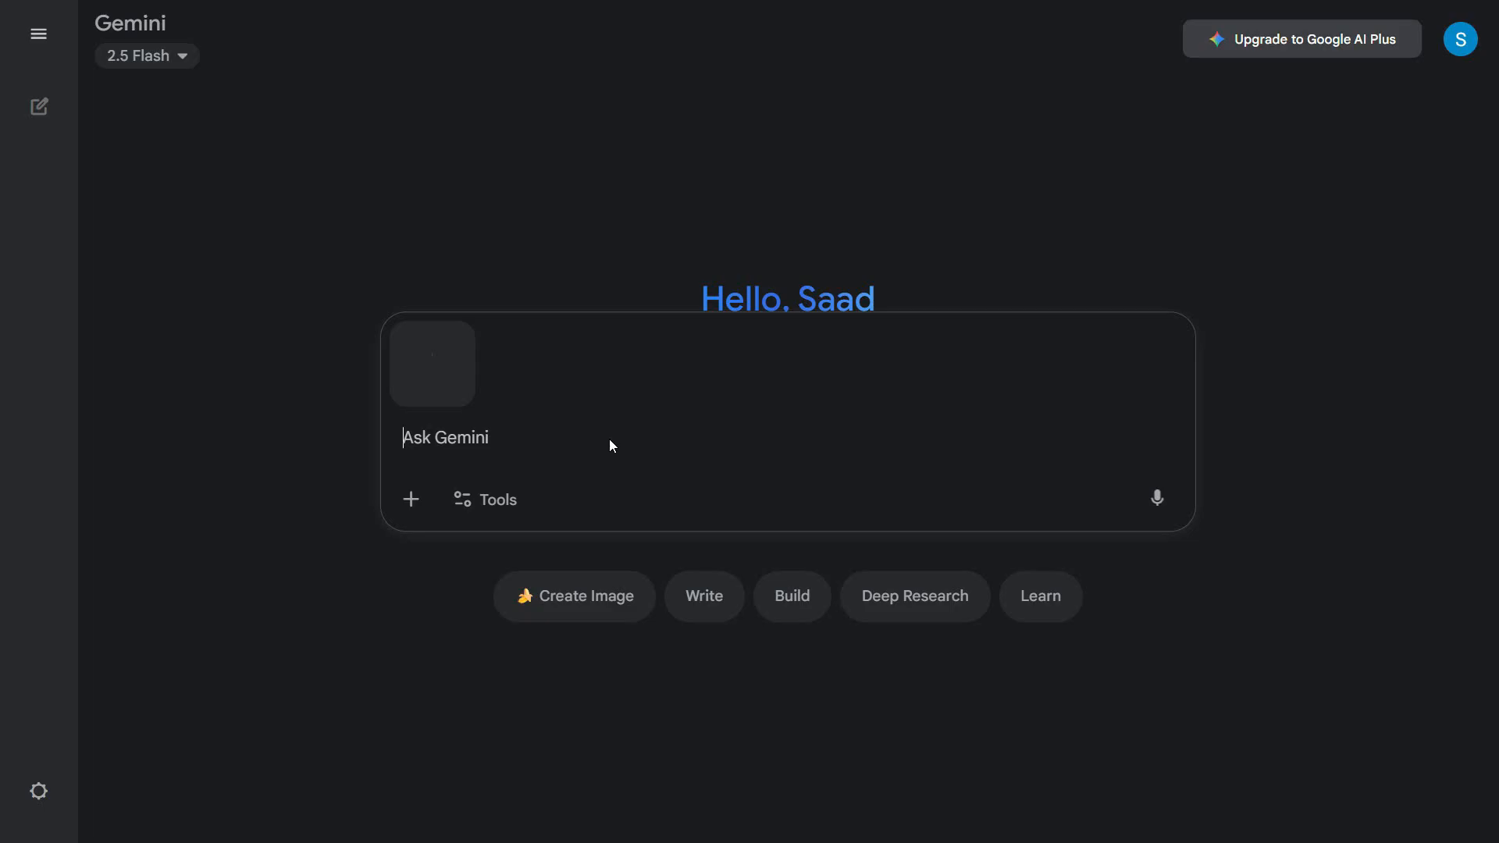
# Submit the prompt "make her sit in taxi holding mobile in her hands" with the attached reference image
pyautogui.write('make ')
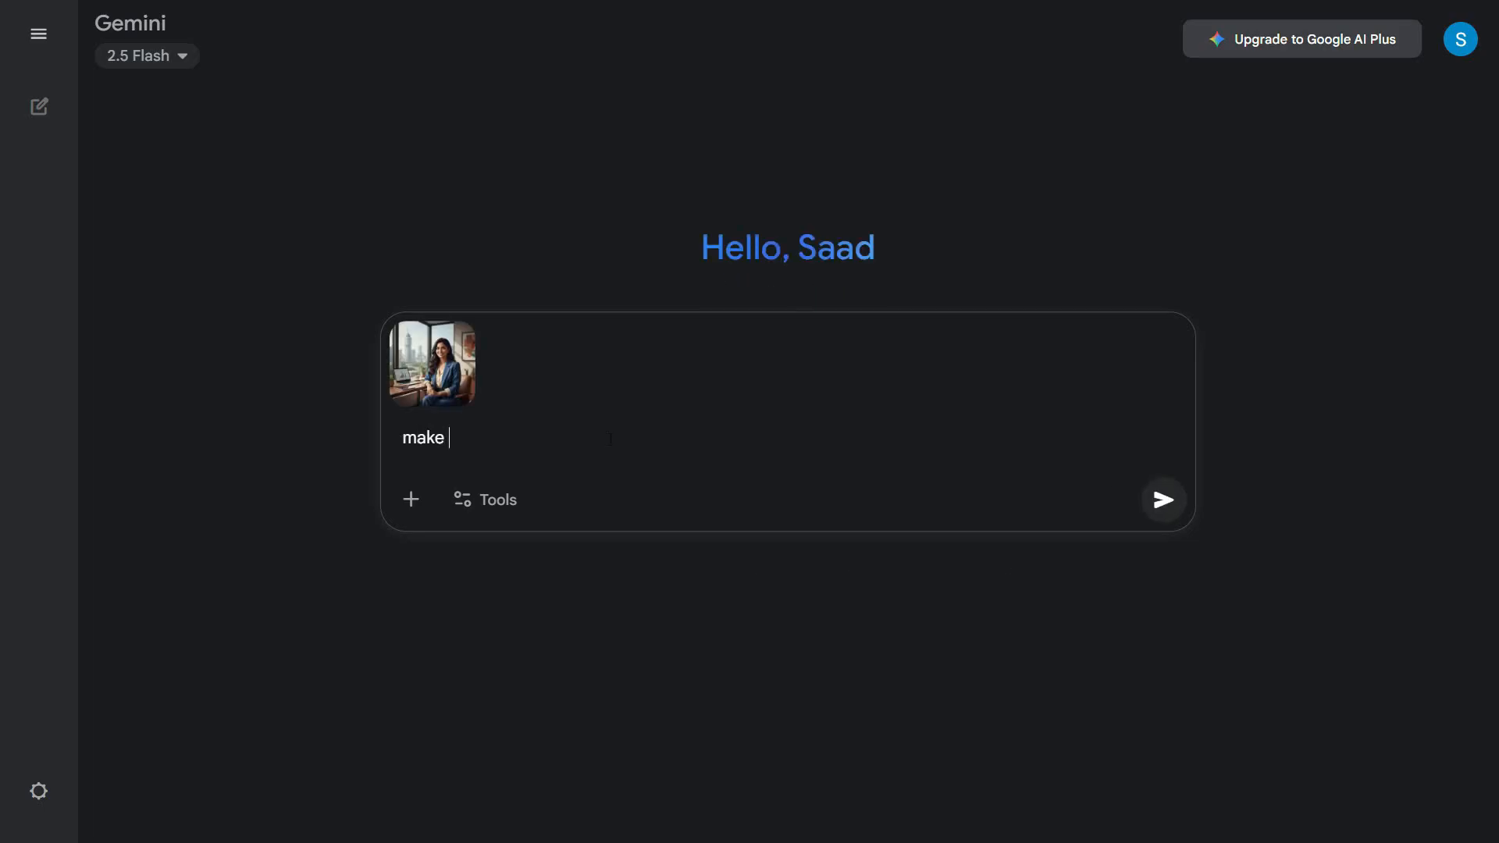
pyautogui.write('her sit in a')
pyautogui.press('BackSpace')
pyautogui.write('taxi usi')
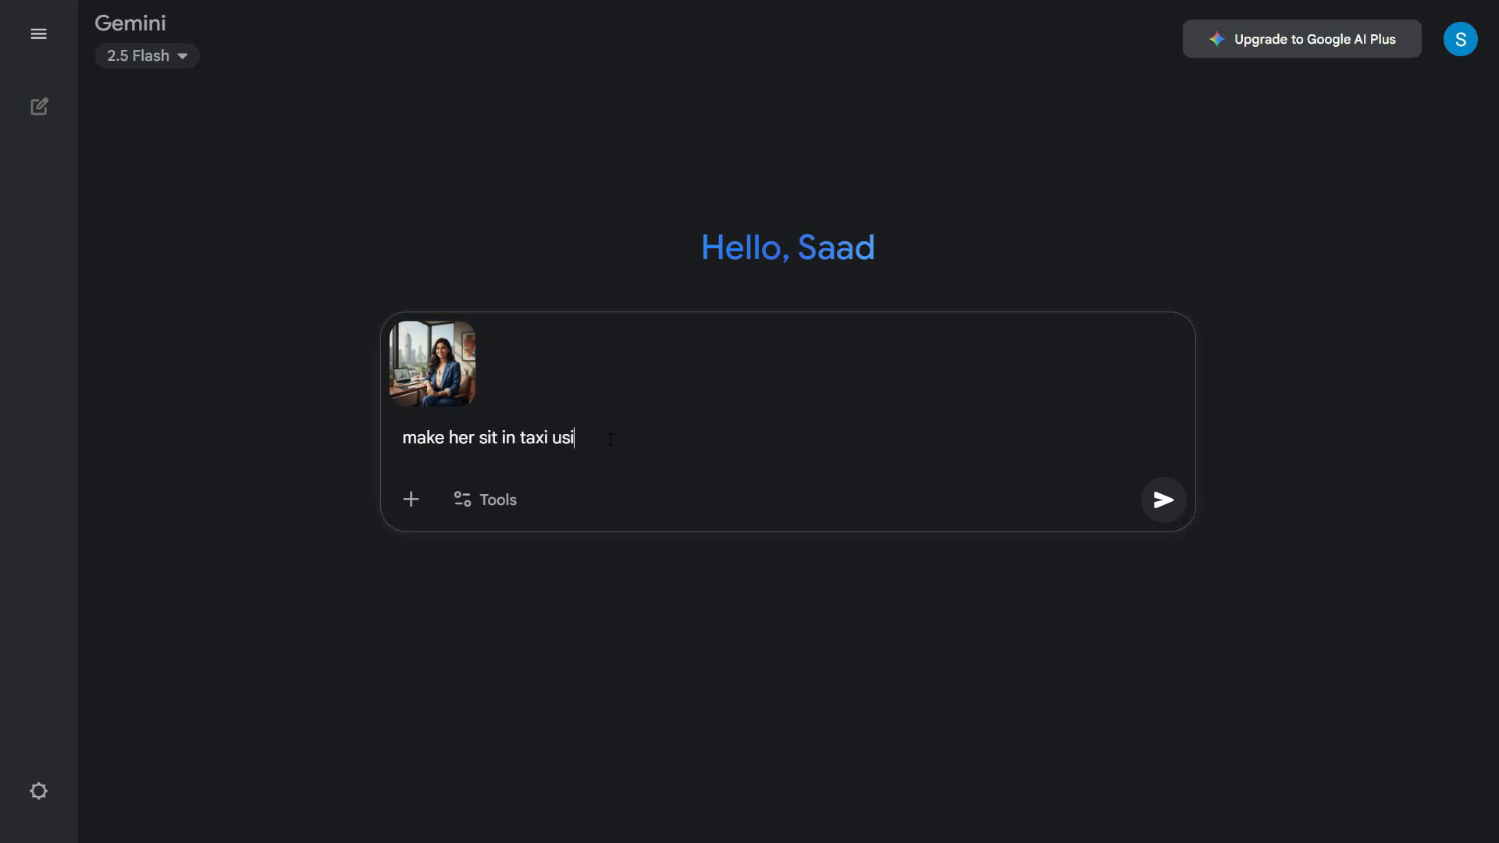
pyautogui.write('ng mobile')
pyautogui.press('BackSpace')
pyautogui.press('BackSpace')
pyautogui.press('BackSpace')
pyautogui.press('BackSpace')
pyautogui.press('BackSpace')
pyautogui.press('BackSpace')
pyautogui.press('BackSpace')
pyautogui.press('BackSpace')
pyautogui.press('BackSpace')
pyautogui.press('BackSpace')
pyautogui.press('BackSpace')
pyautogui.press('BackSpace')
pyautogui.press('BackSpace')
pyautogui.write('holding mobile in her')
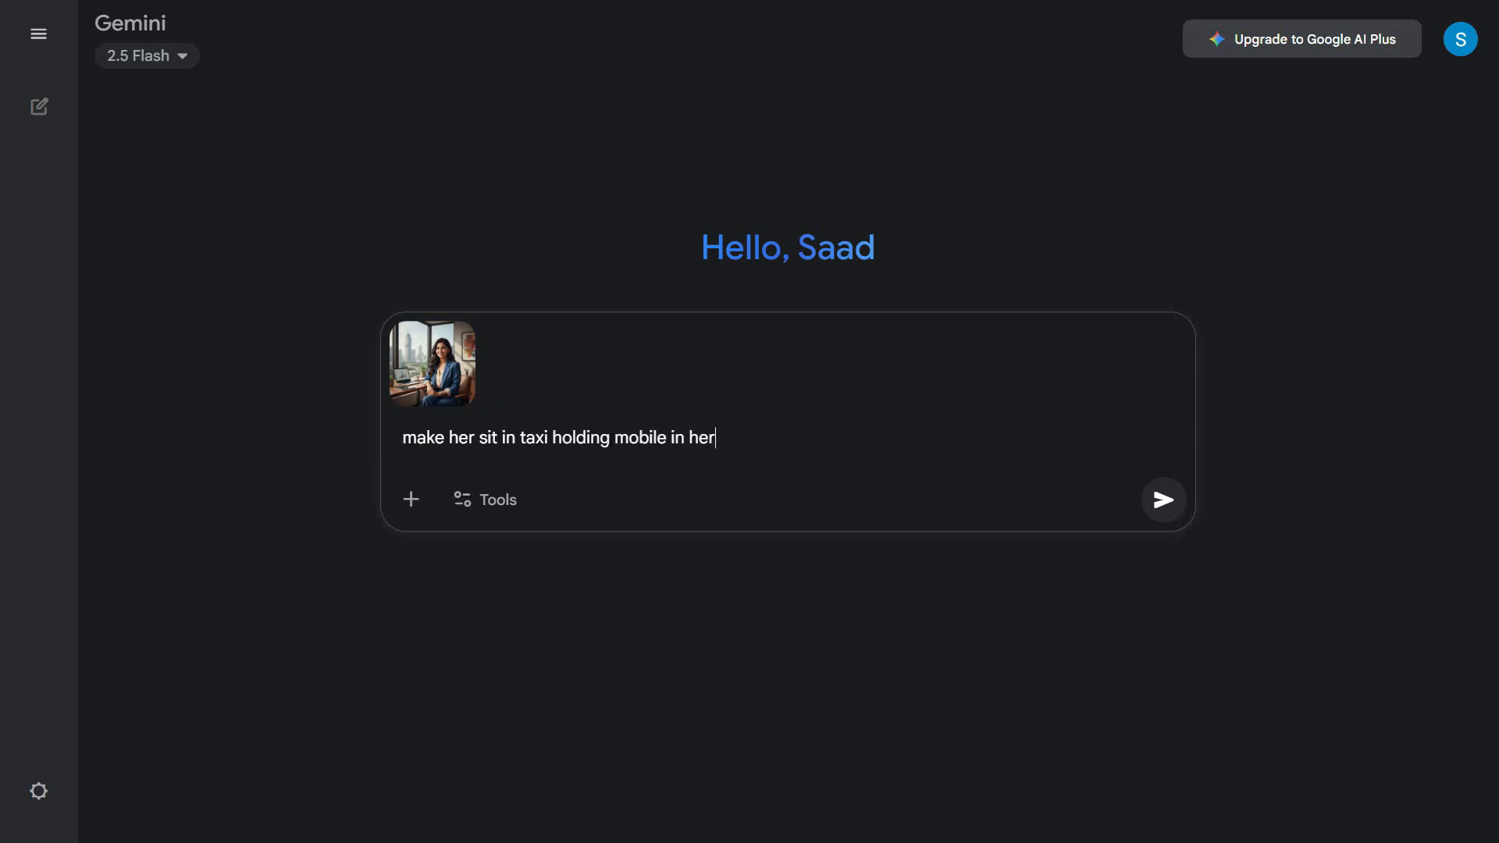
pyautogui.write(' hands')
pyautogui.press('Return')
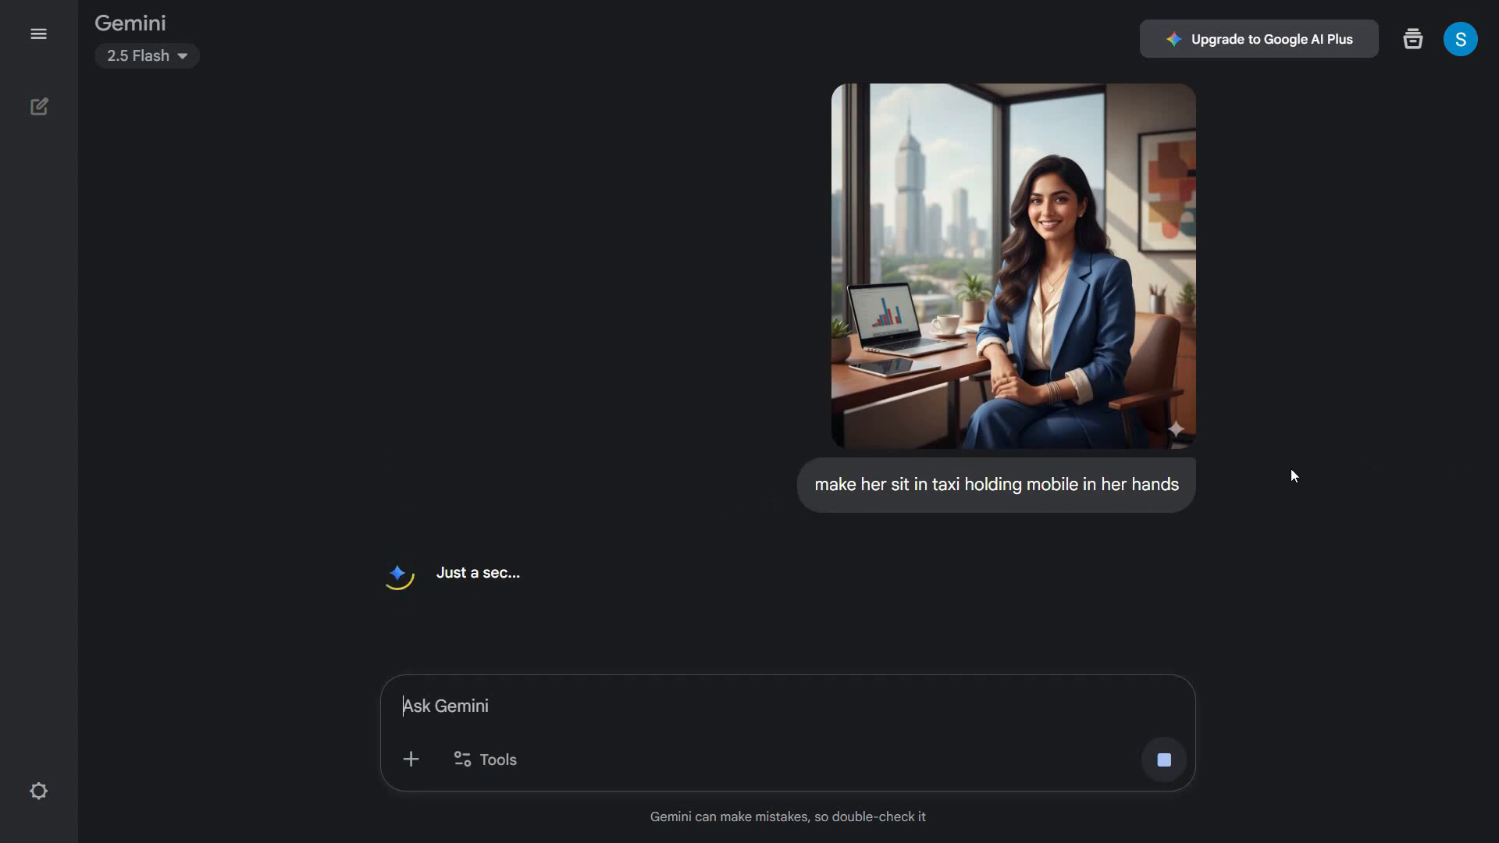
# Submit "make her look at mobile phone typing something and she is crying" and compare the generated image with the earlier ones in the chat
pyautogui.write('make her look at mobile phone typing something and she is crying')
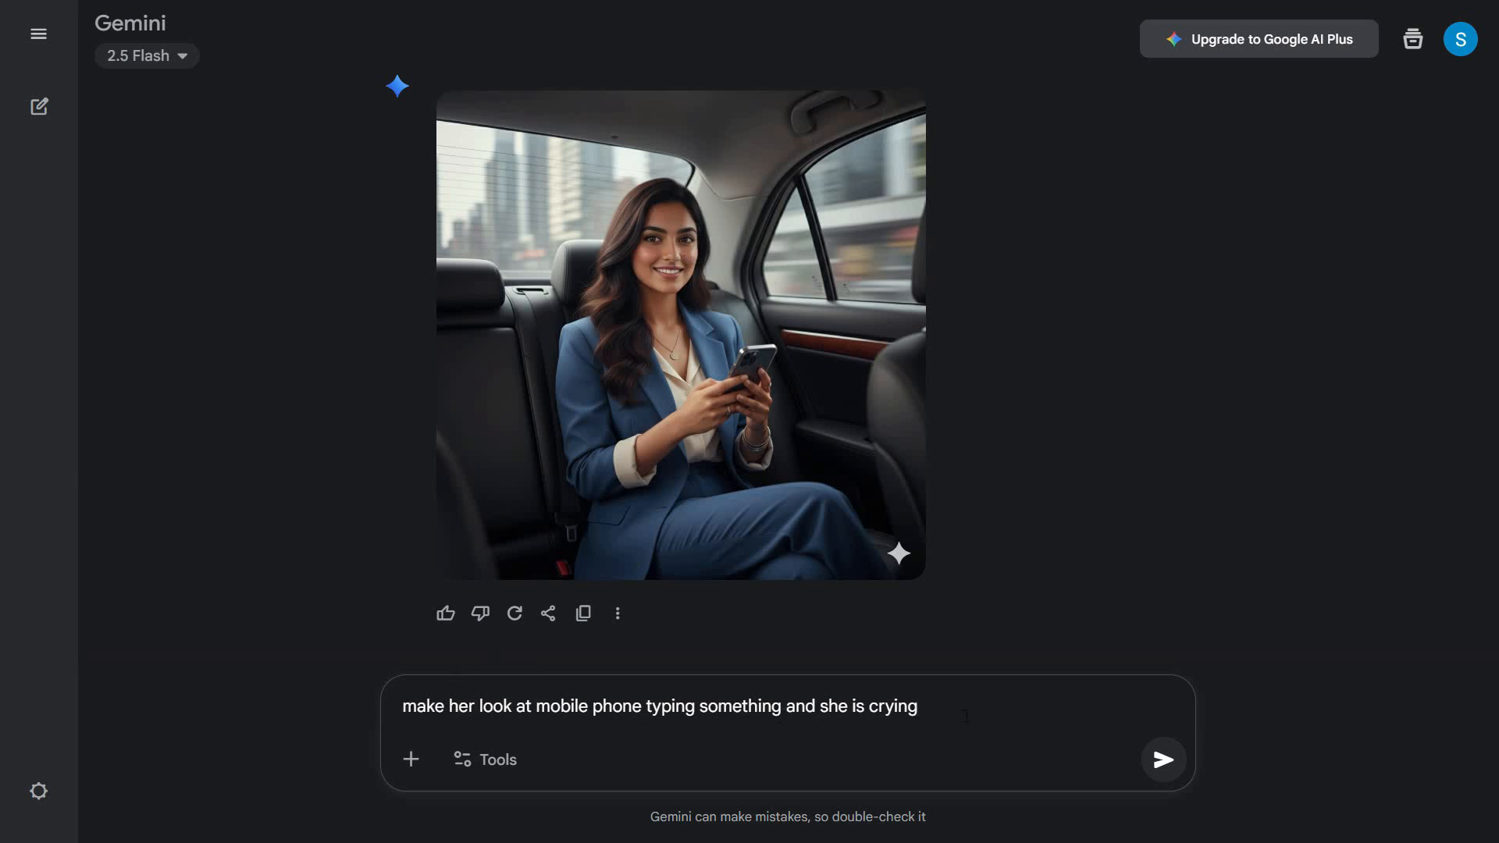
pyautogui.press('Return')
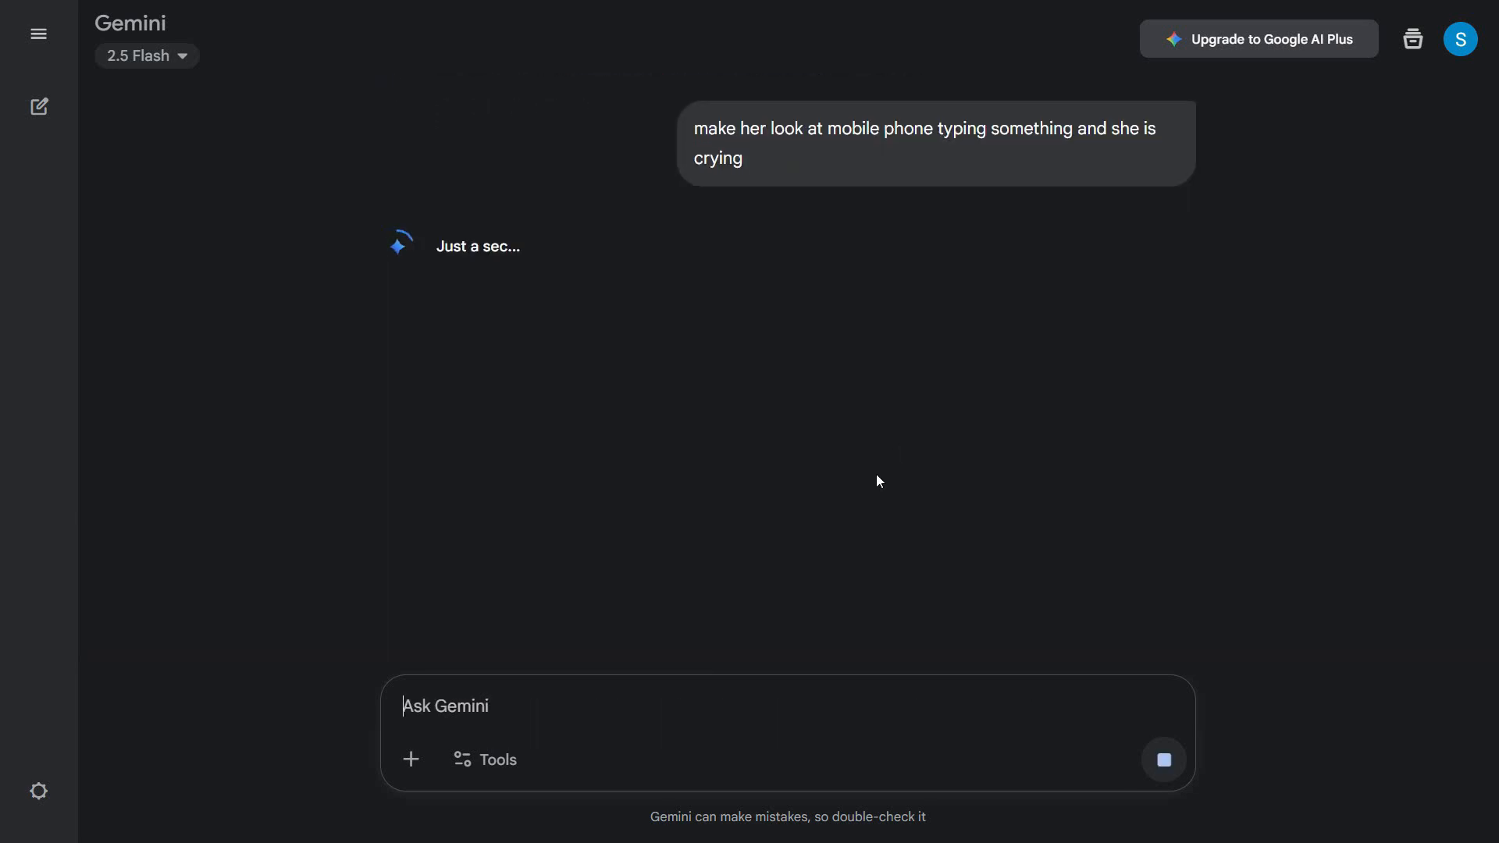
pyautogui.scroll(8, 1083, 373)
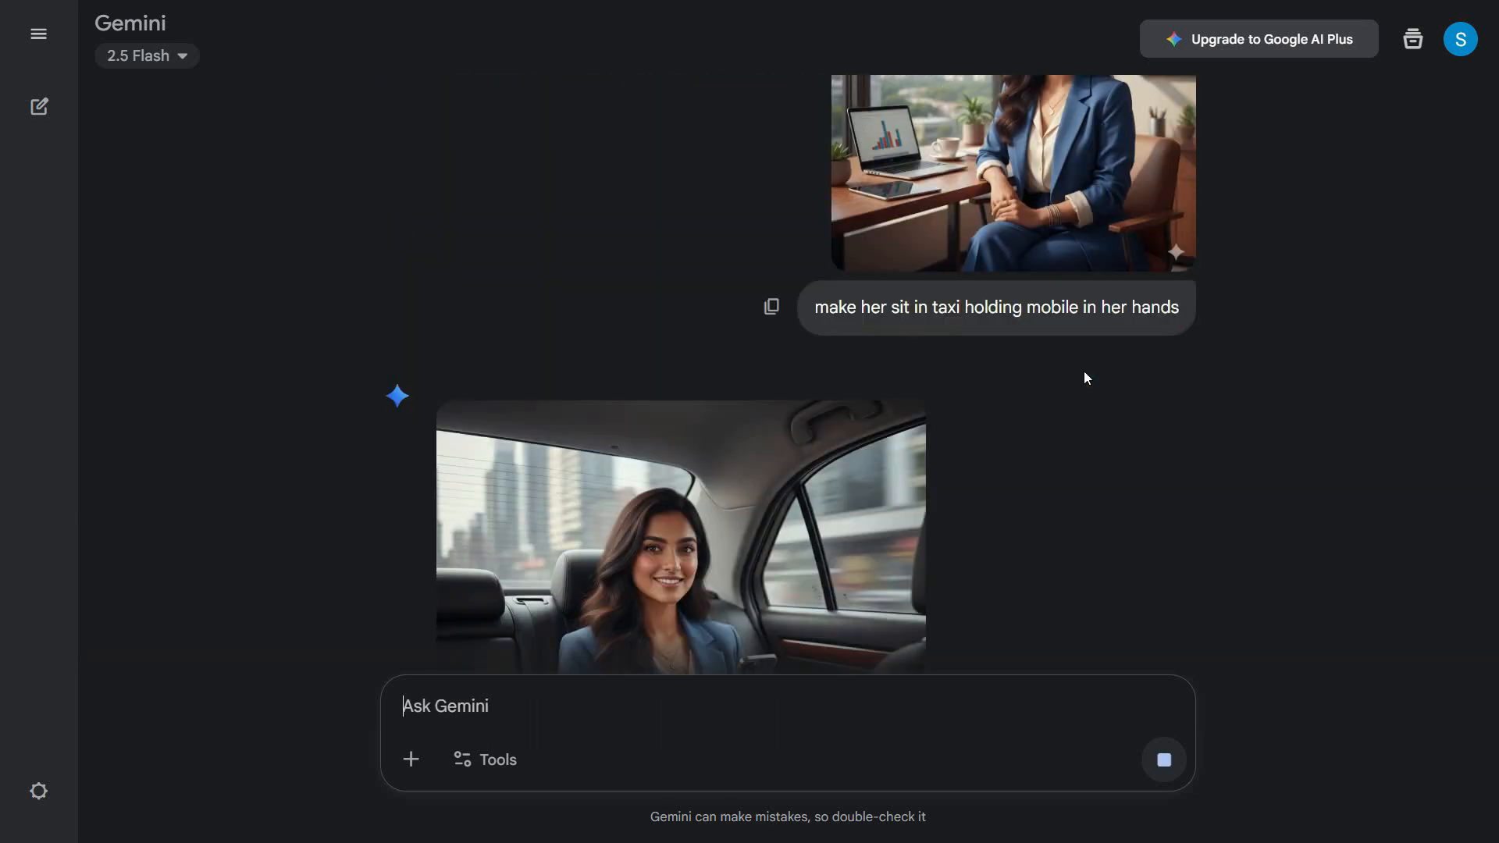
pyautogui.scroll(-8, 1082, 372)
pyautogui.scroll(6, 1080, 373)
pyautogui.scroll(1, 1080, 381)
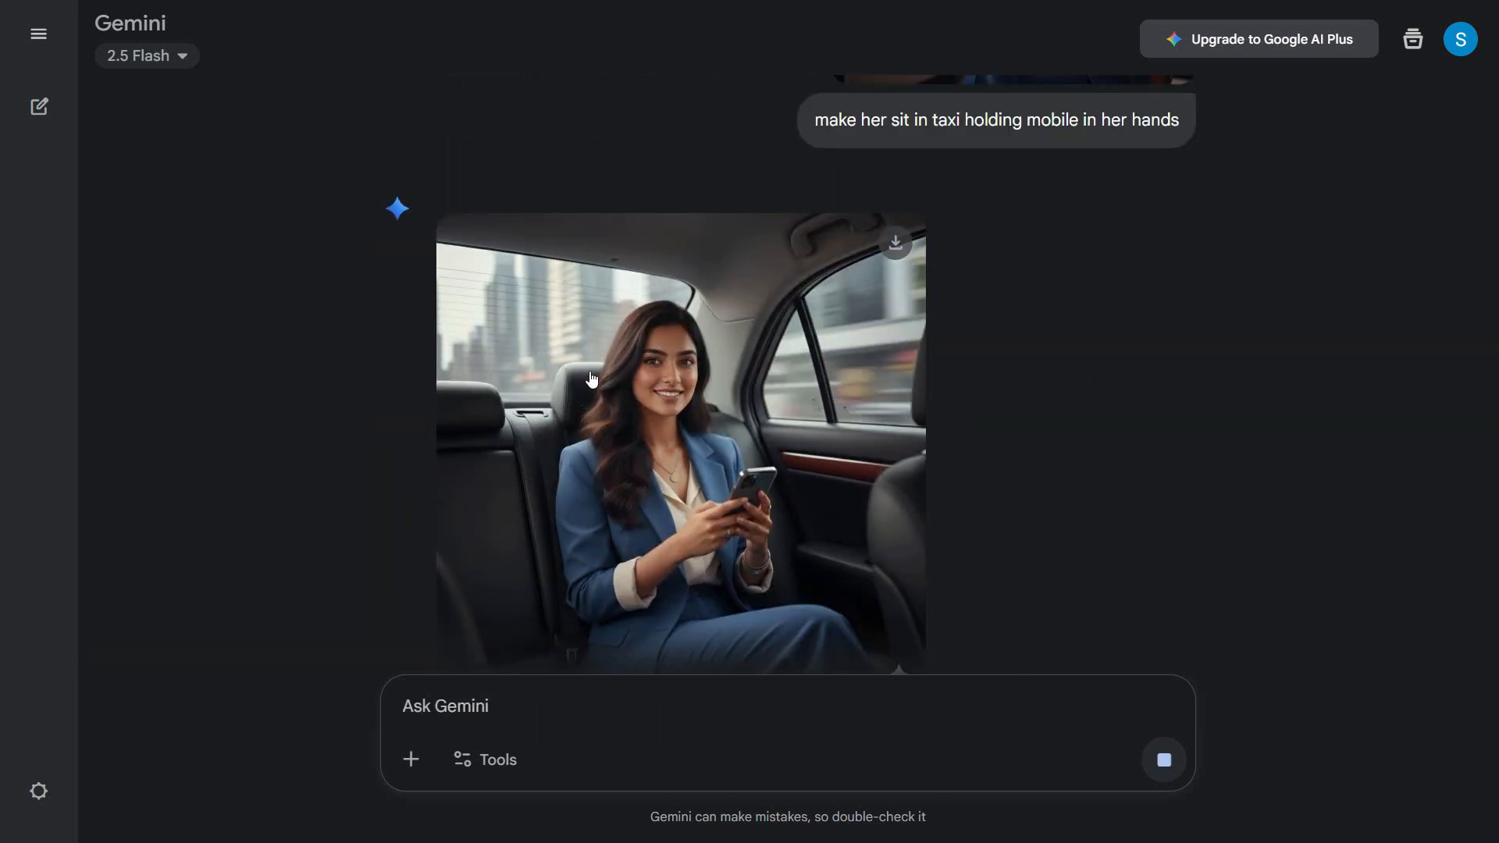
pyautogui.scroll(3, 1170, 425)
pyautogui.scroll(1, 1257, 431)
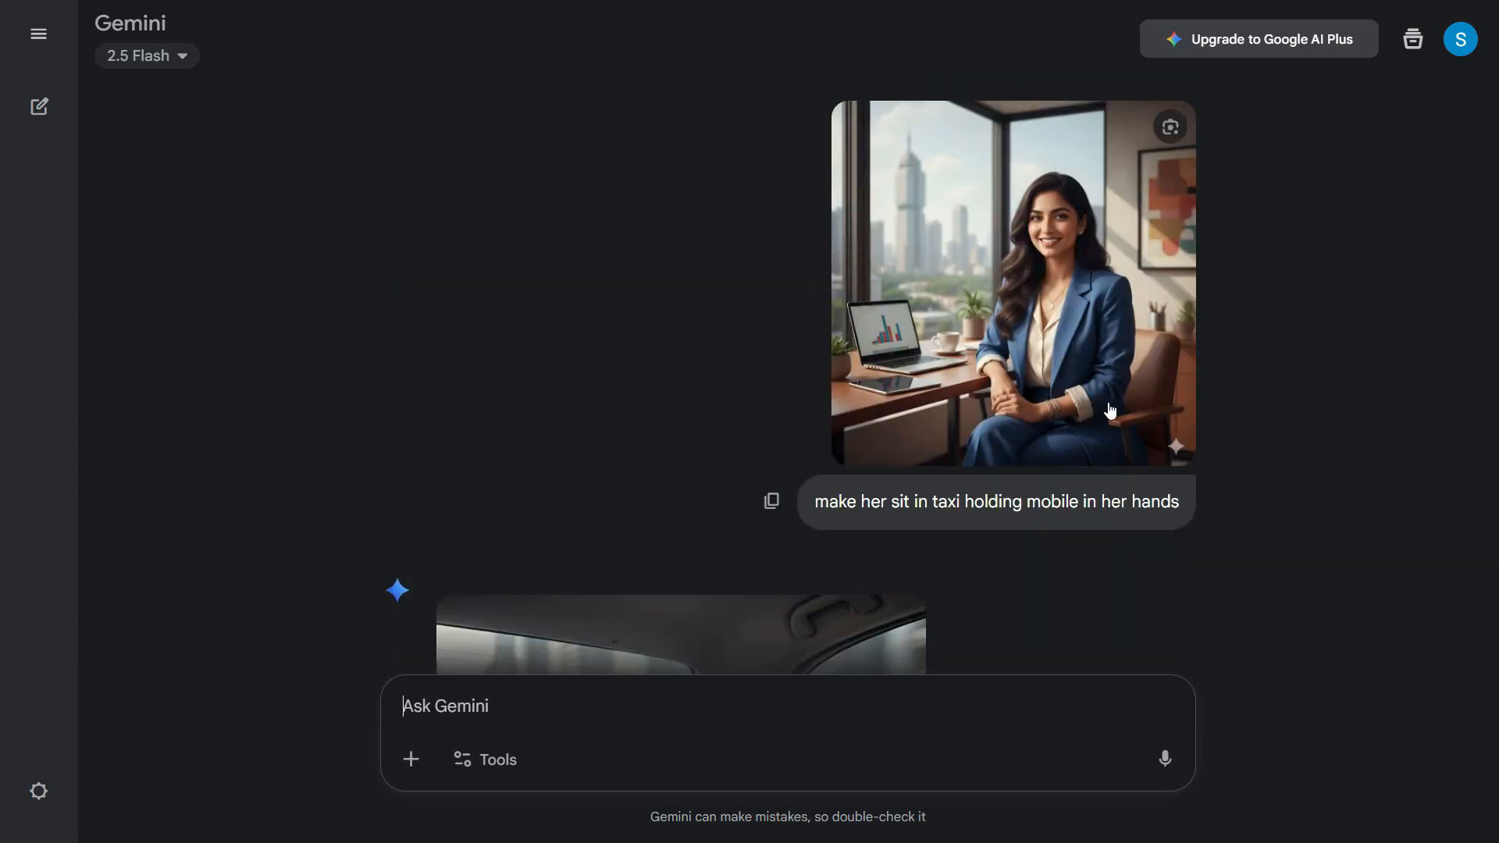
pyautogui.scroll(-6, 1328, 406)
pyautogui.scroll(-9, 1328, 404)
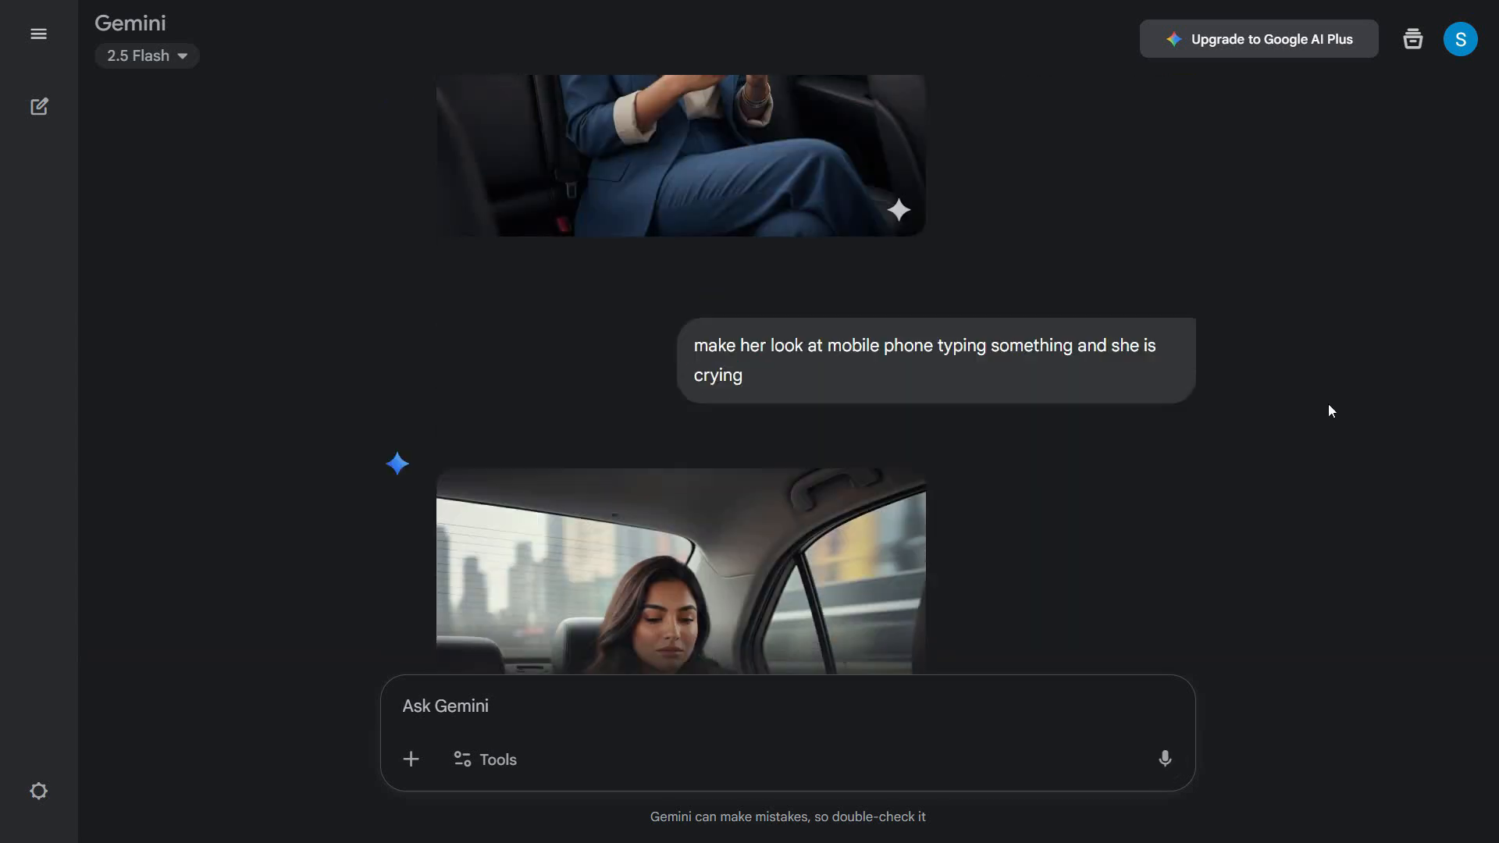
pyautogui.click(744, 404)
pyautogui.press('Escape')
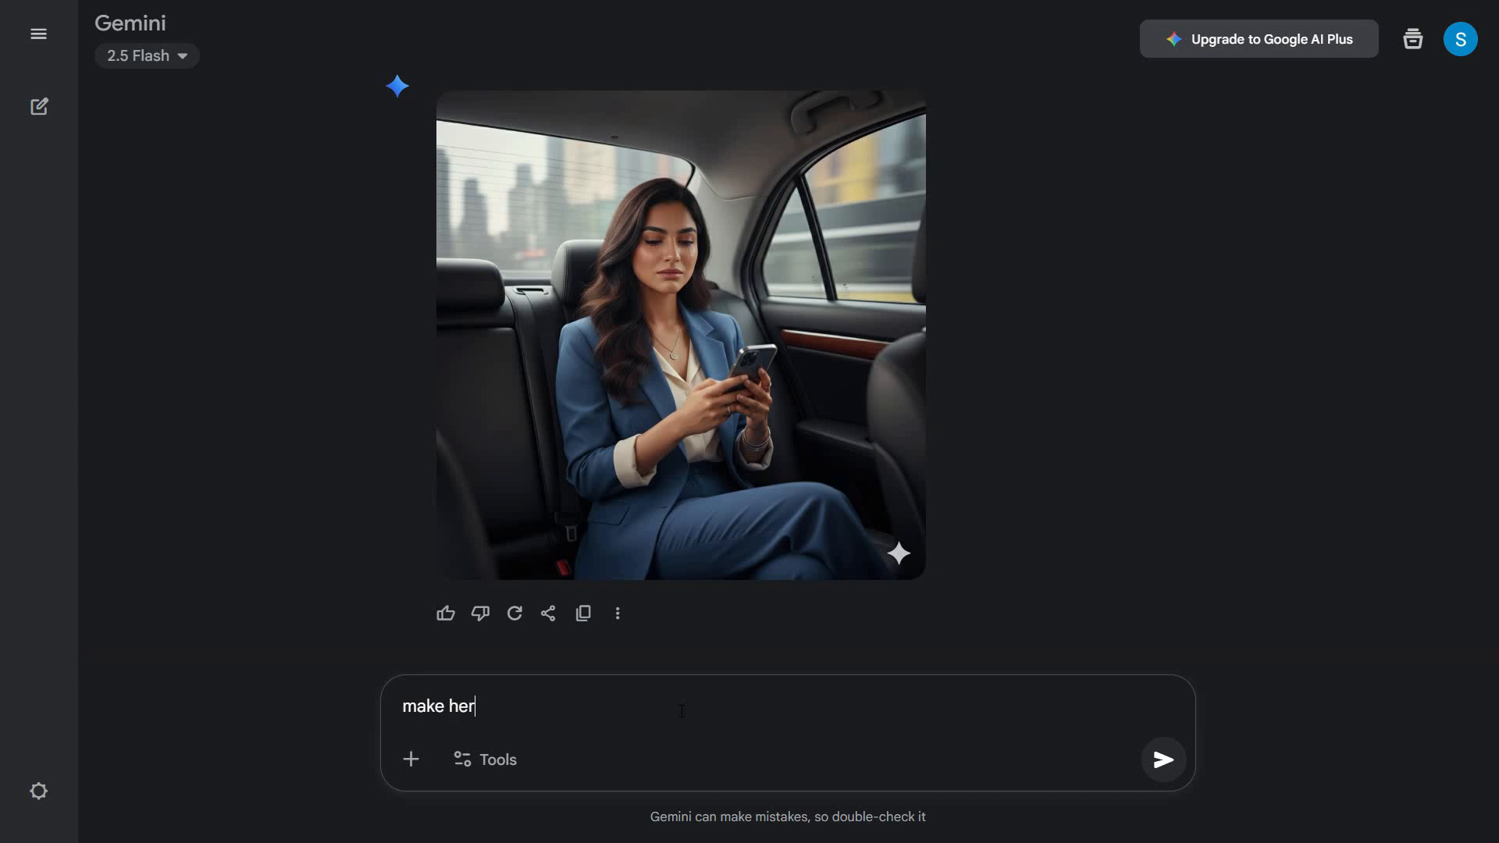
# Submit "make her jogg in a park with jogging suit" and view the generated image enlarged
pyautogui.write('jogg in a park with ')
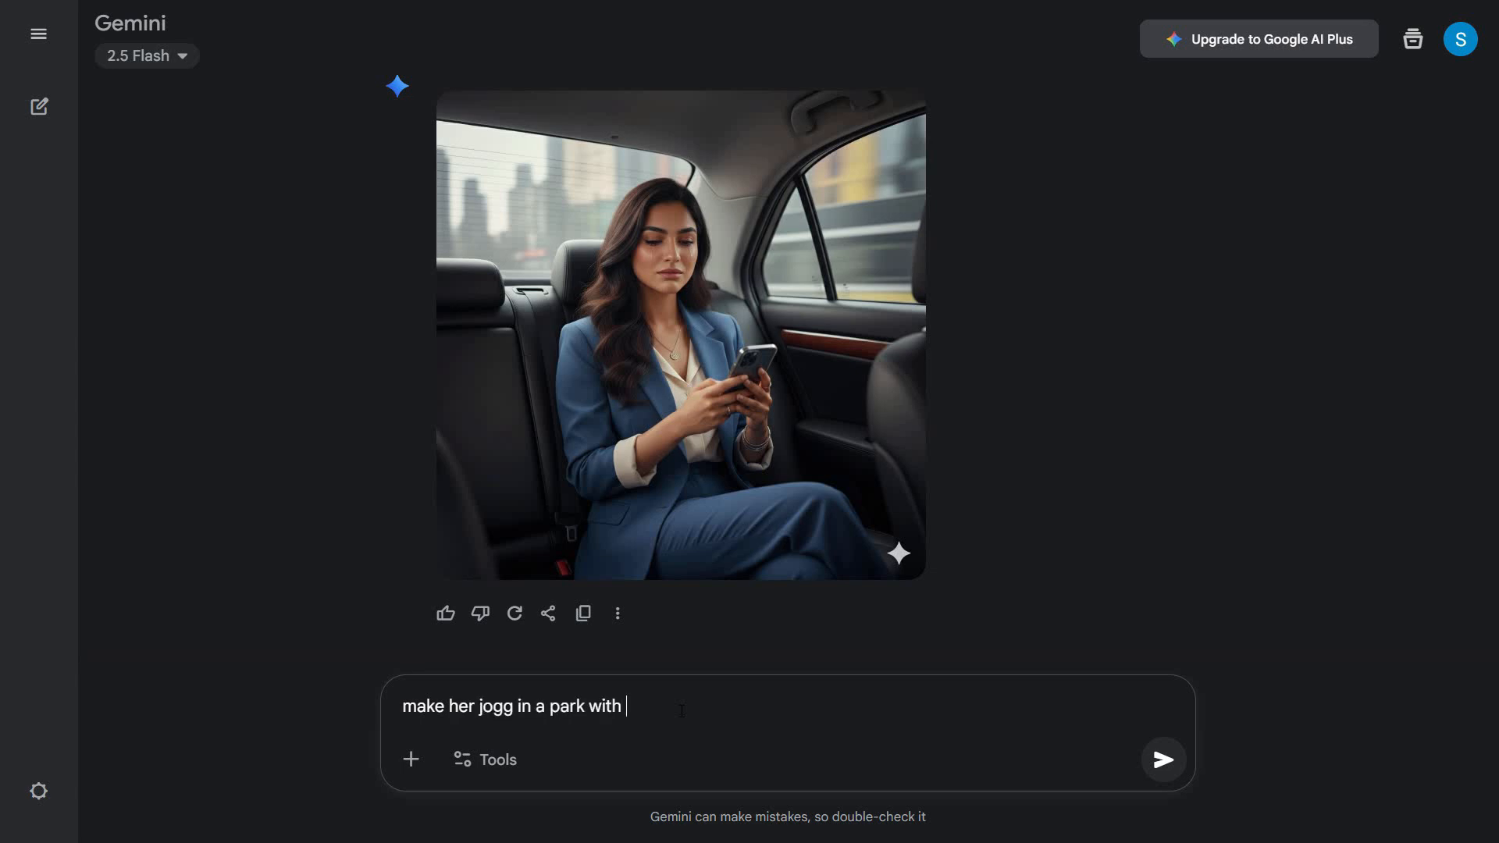
pyautogui.write('jogg')
pyautogui.write('suit')
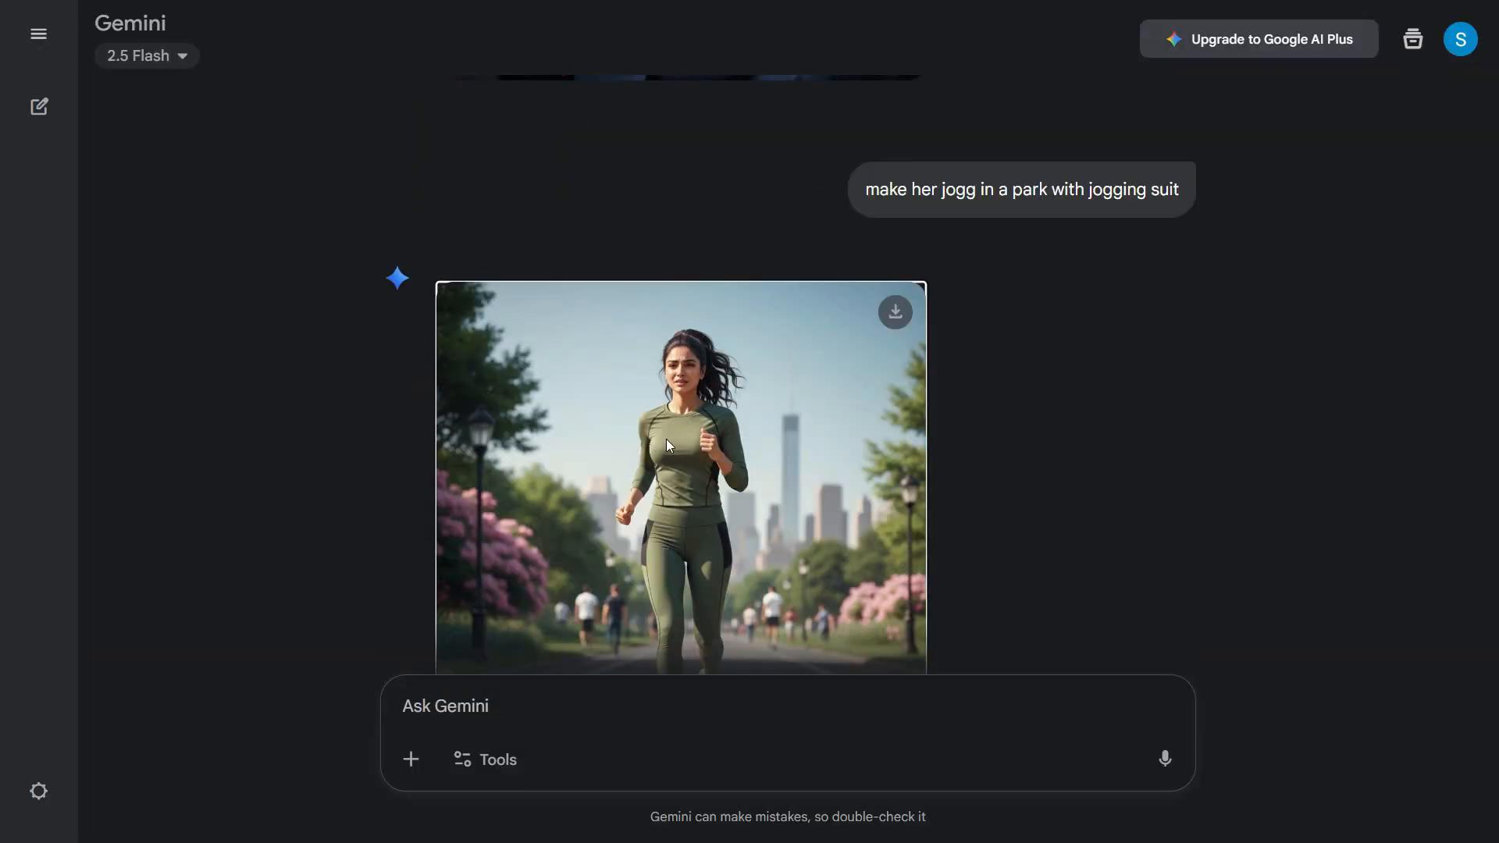
pyautogui.click(748, 439)
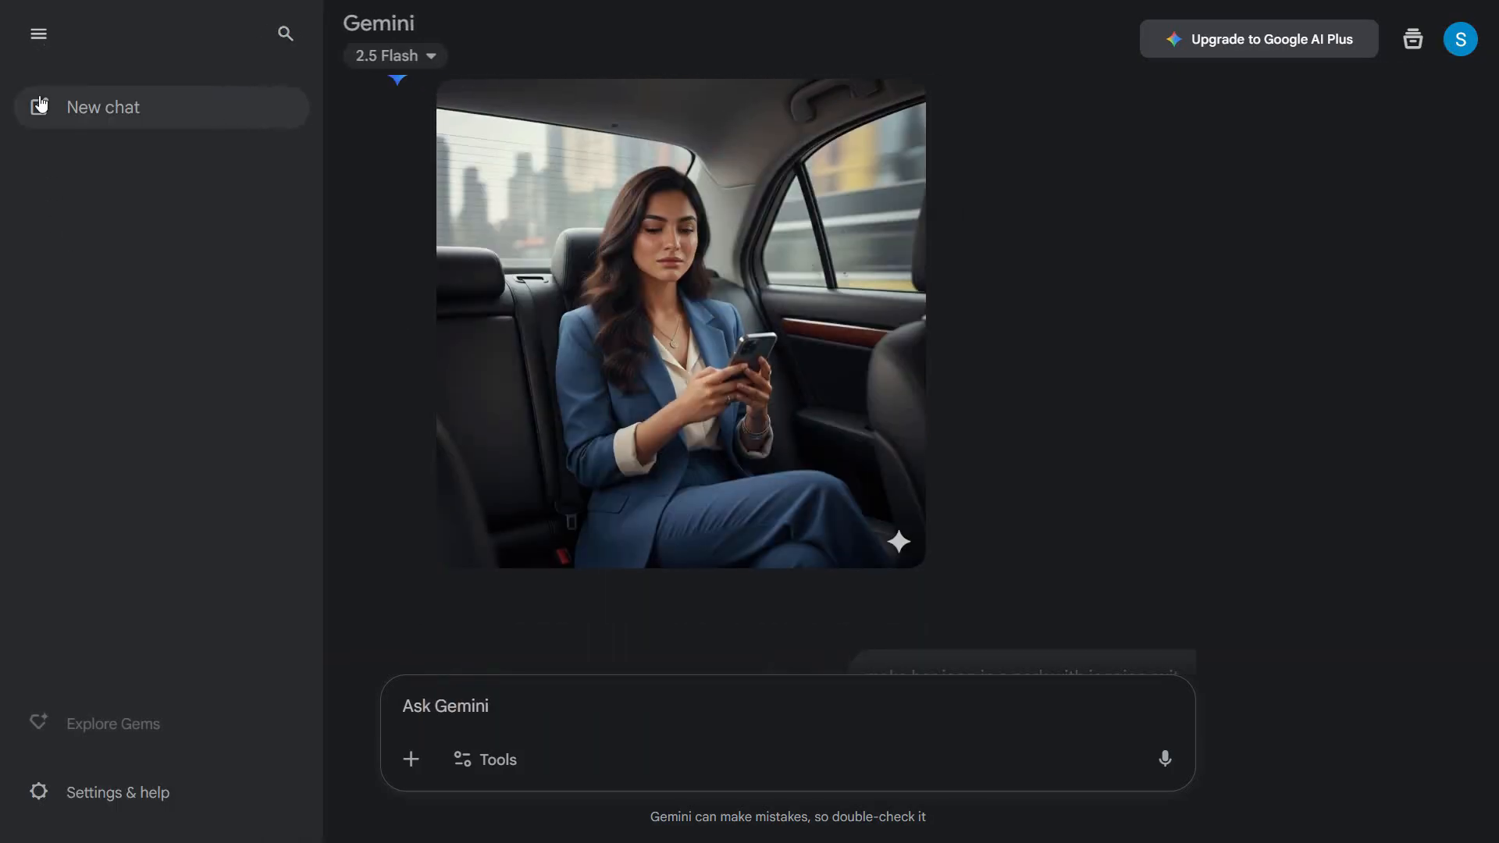
# Start another new chat and upload the same businesswoman reference image from the computer
pyautogui.click(47, 107)
pyautogui.click(413, 451)
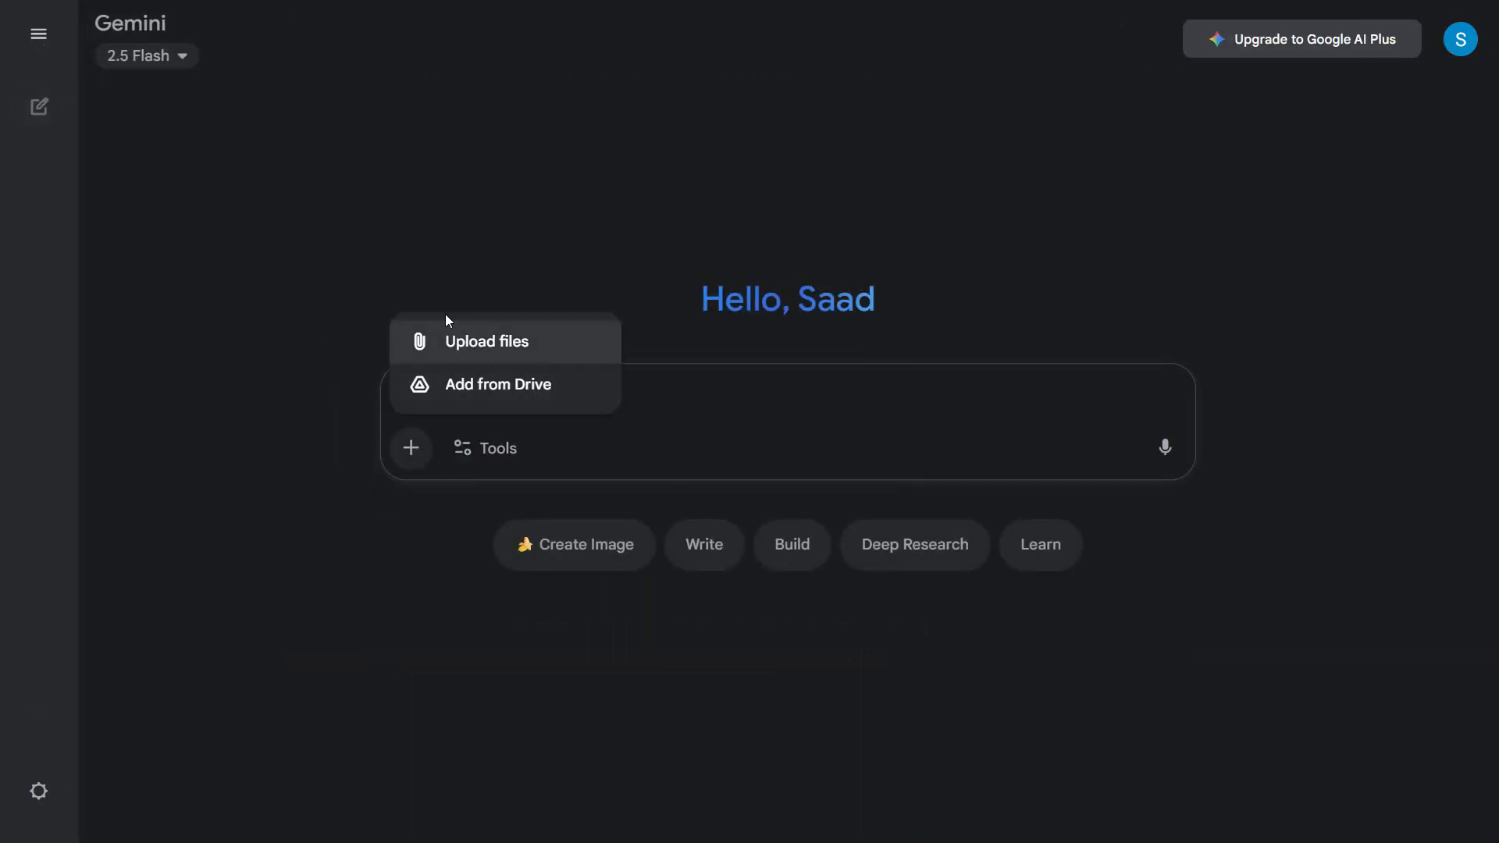
pyautogui.click(431, 353)
pyautogui.doubleClick(254, 234)
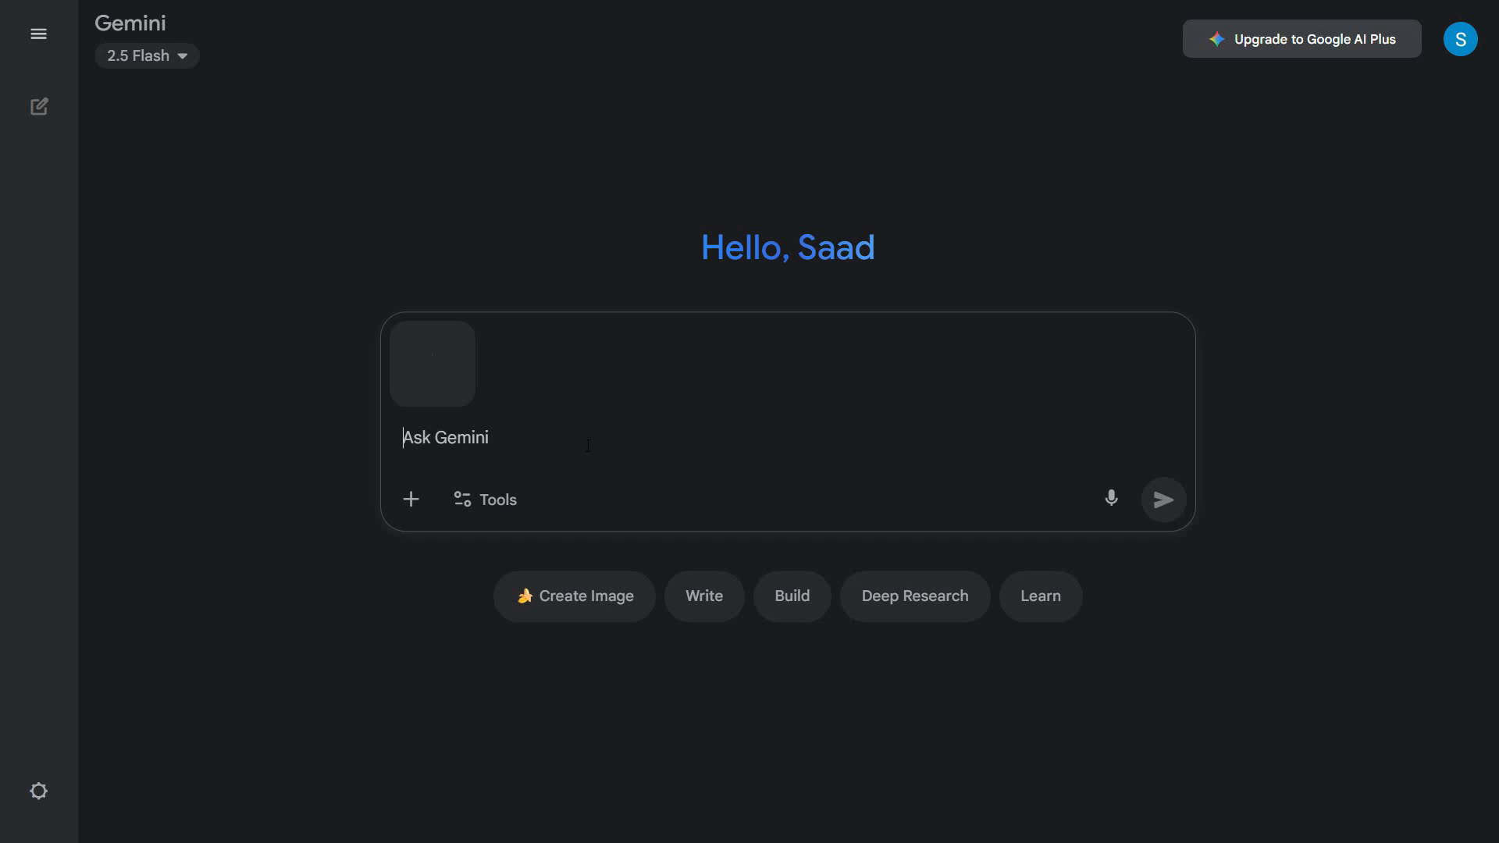
# Submit the prompt "Make her walk in the park with her dog" with the attached image and view the result
pyautogui.write('M')
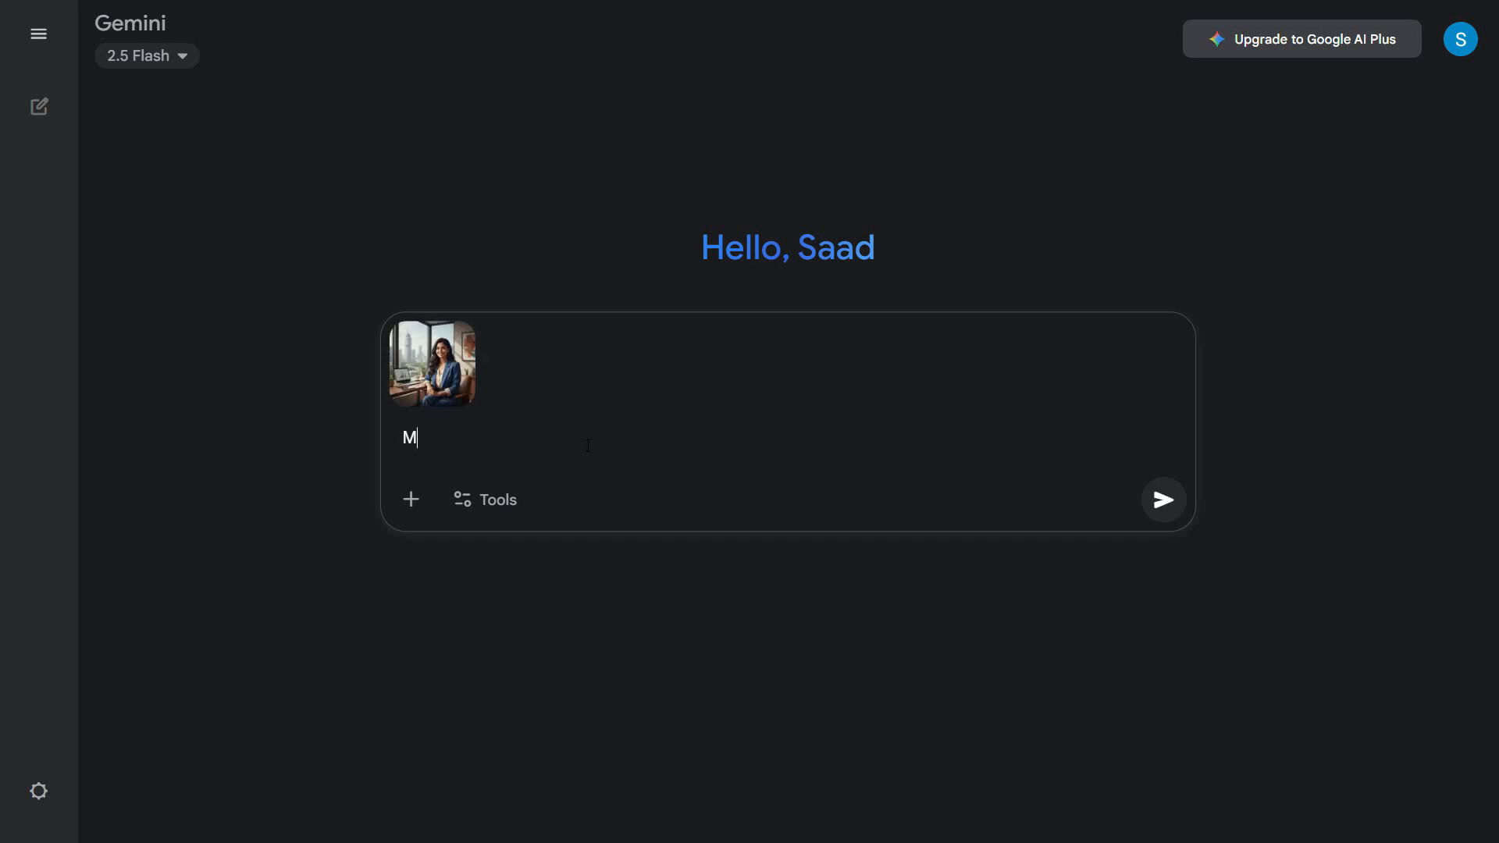
pyautogui.write('ake her walk in the park ')
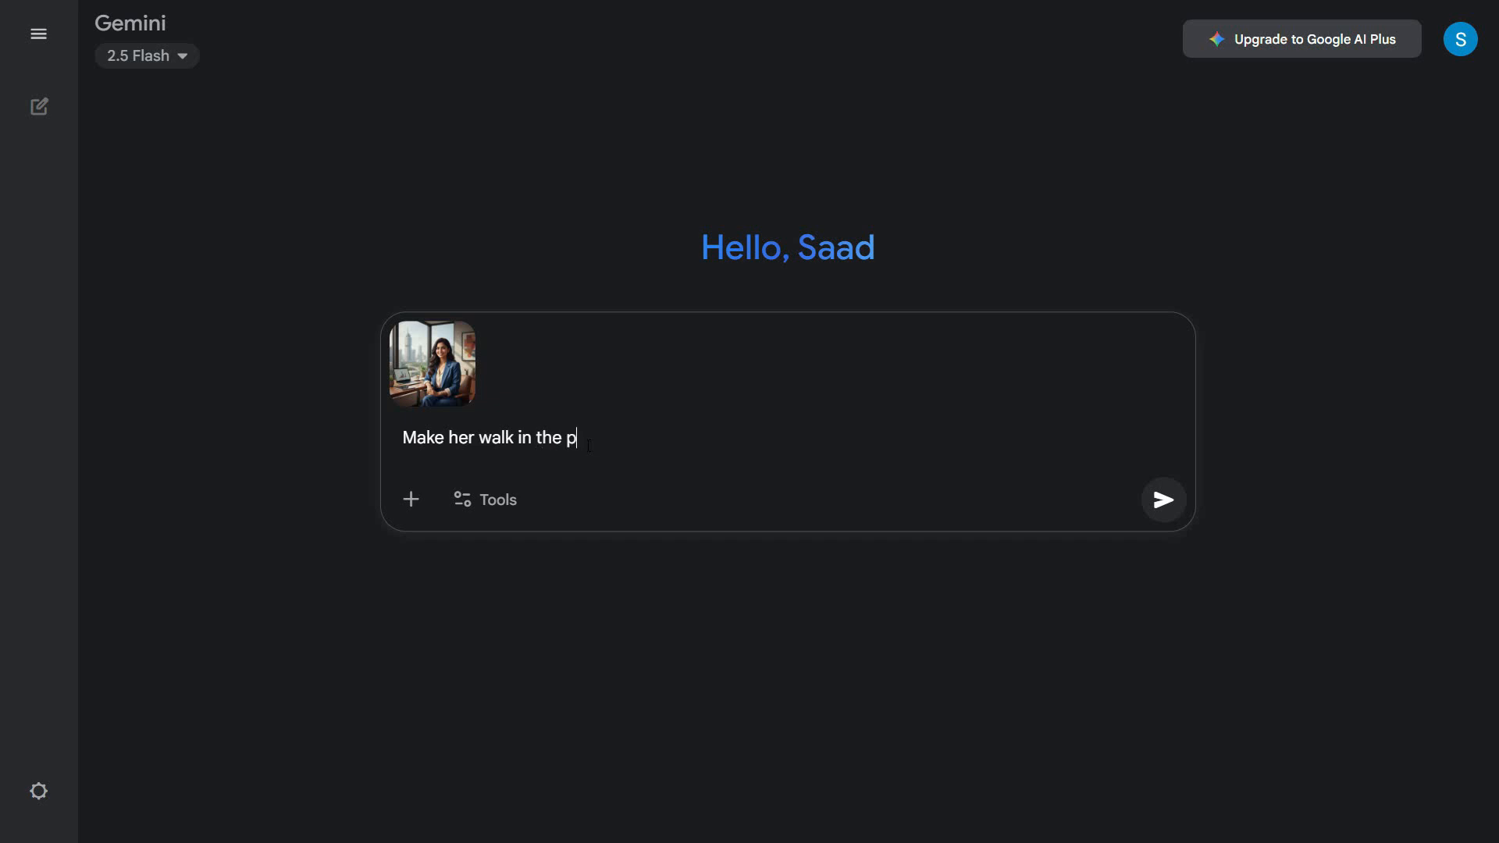
pyautogui.write('with her')
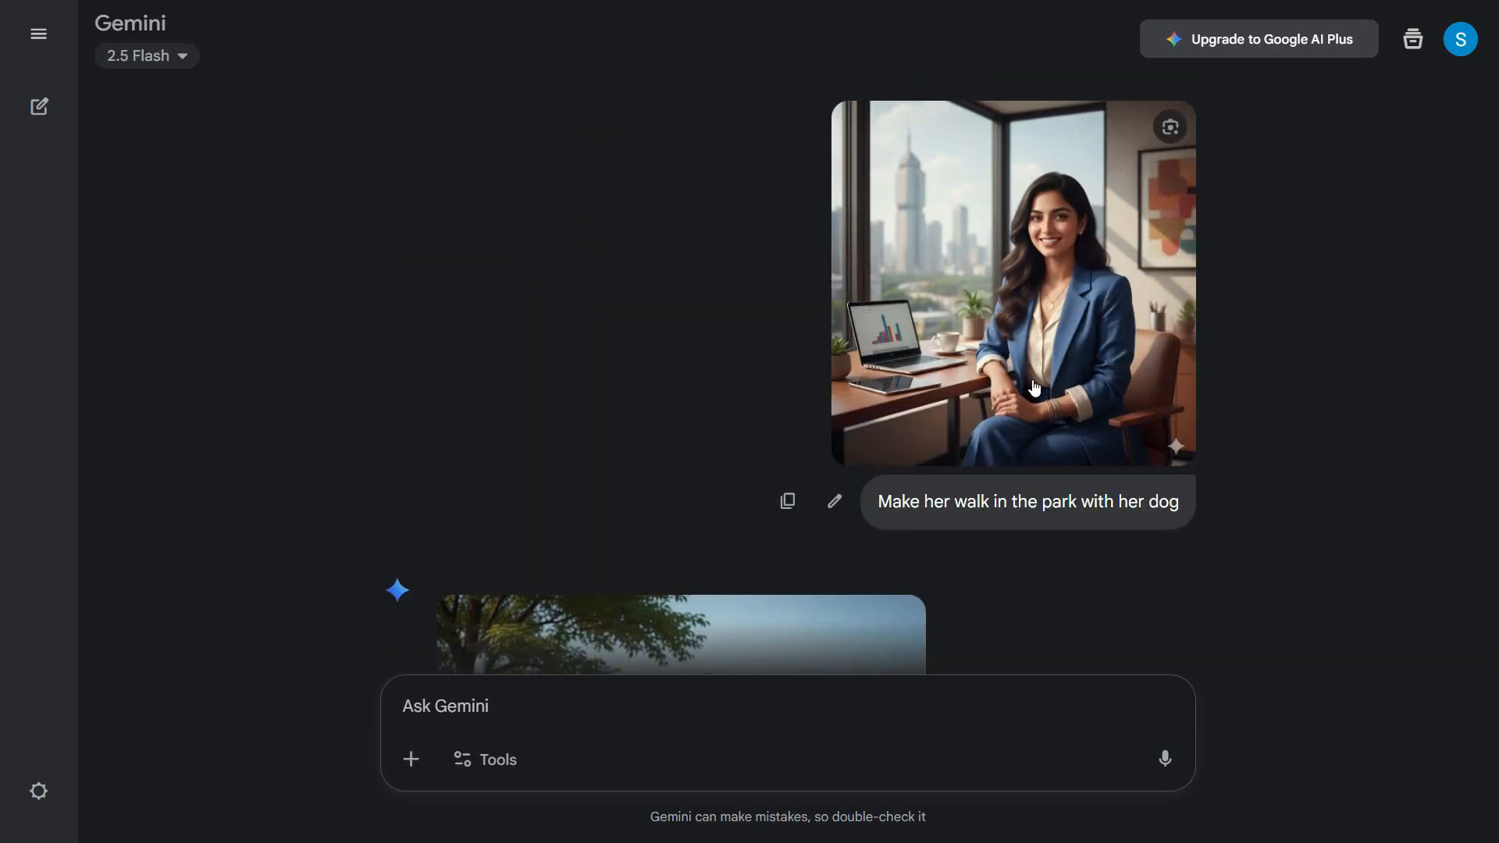
pyautogui.scroll(-6, 930, 423)
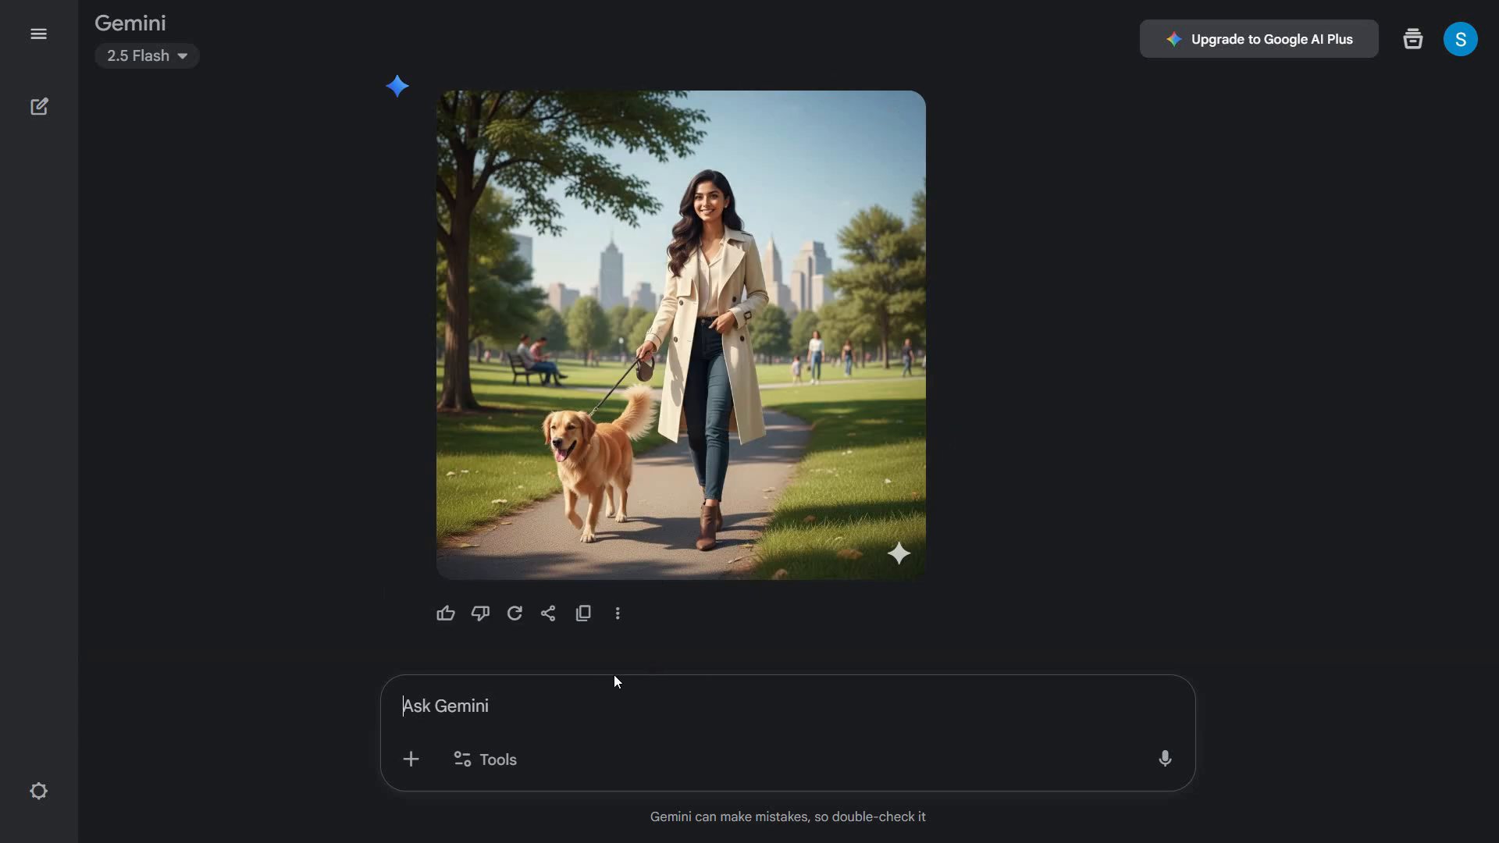
# Submit "make her wear white frock , and she is looking at her dog" and compare the enlarged result with the chat's earlier images
pyautogui.write('make her w')
pyautogui.write('ea')
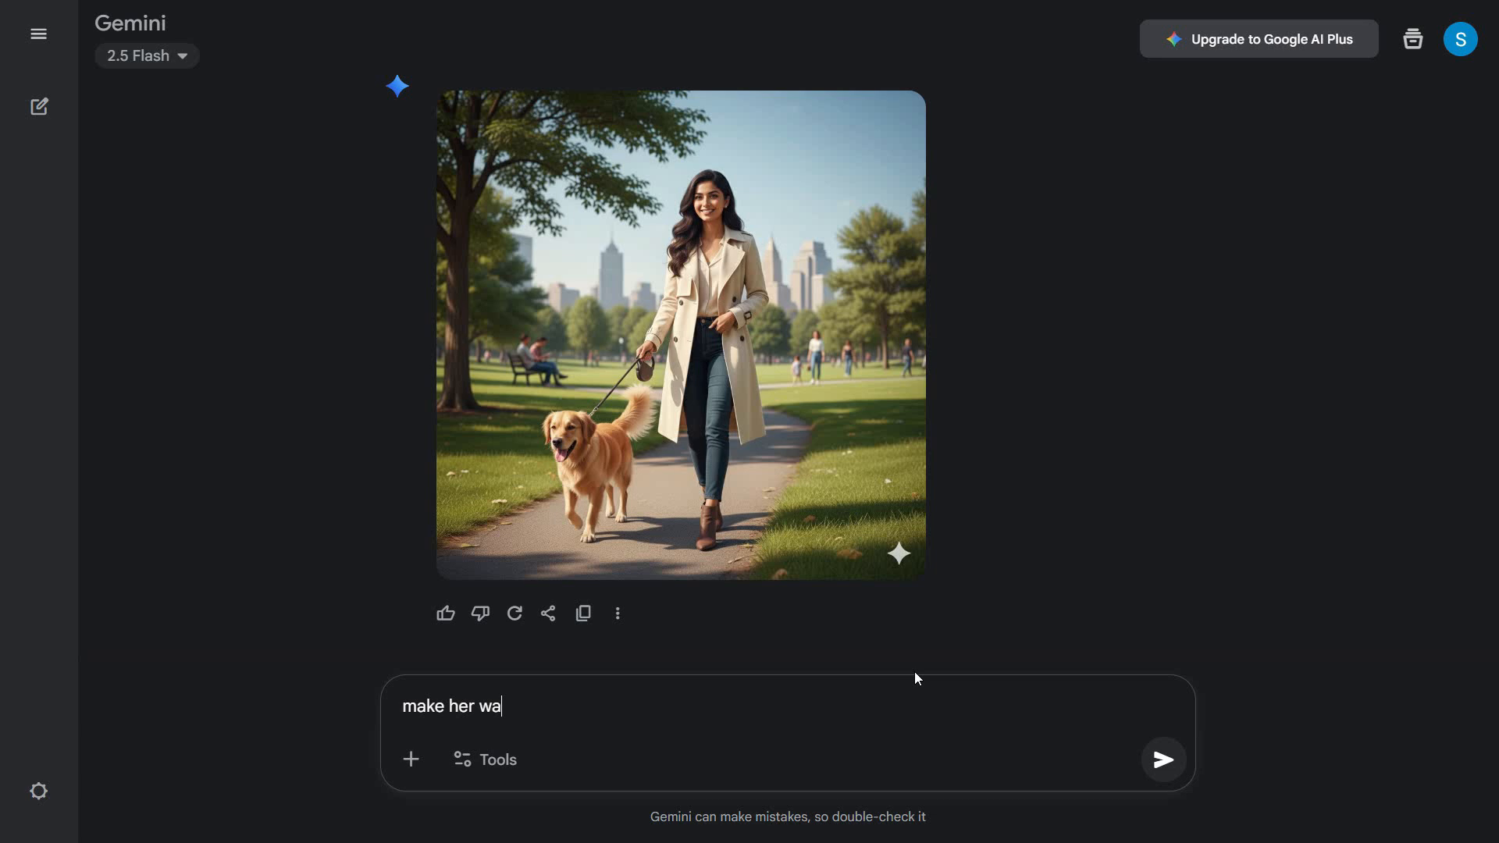
pyautogui.write('r white frock , and she ')
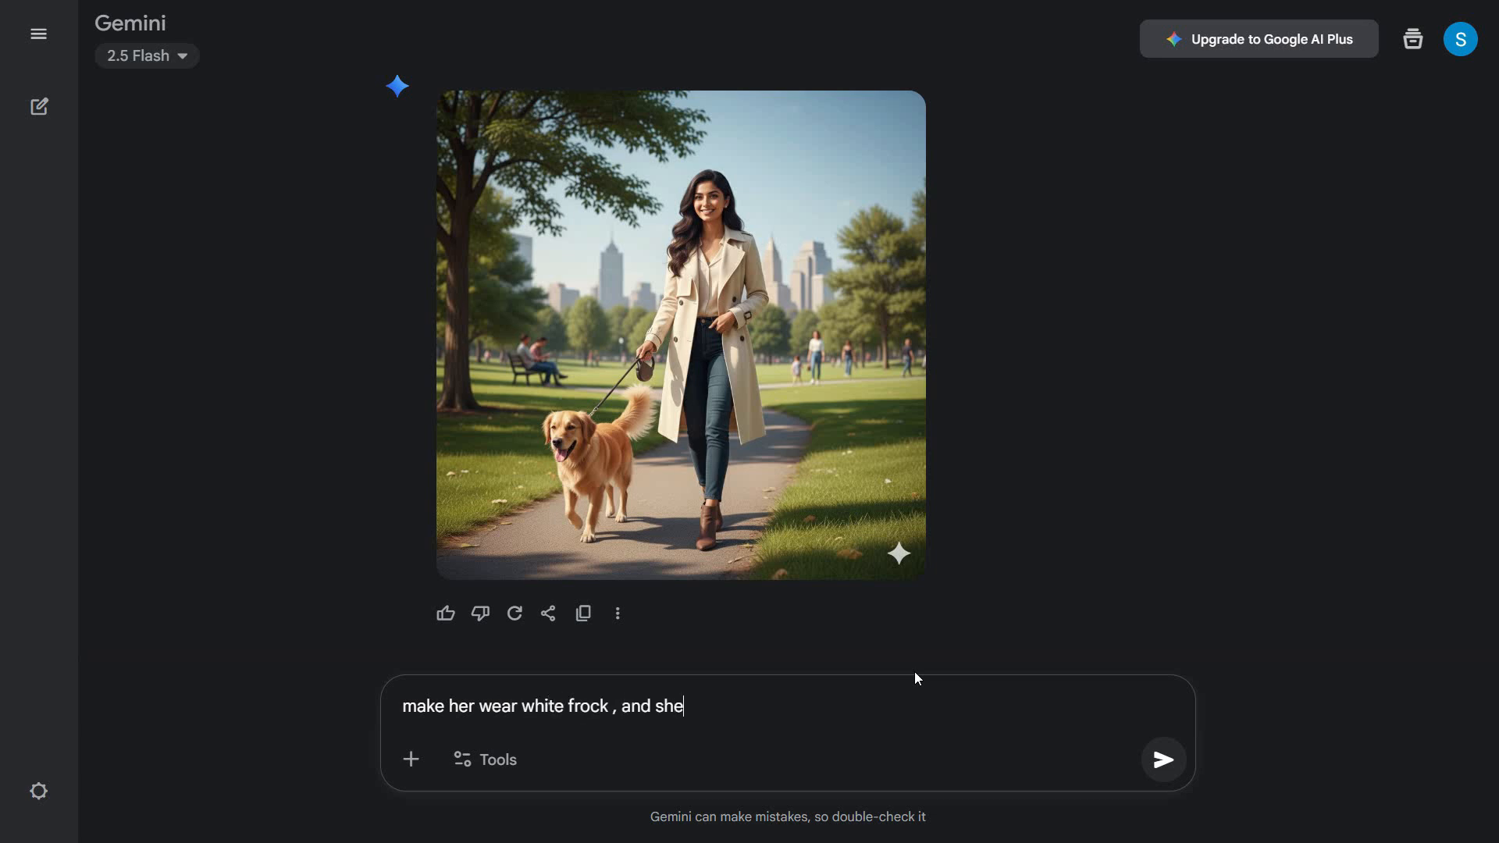
pyautogui.write('is looking at her dog')
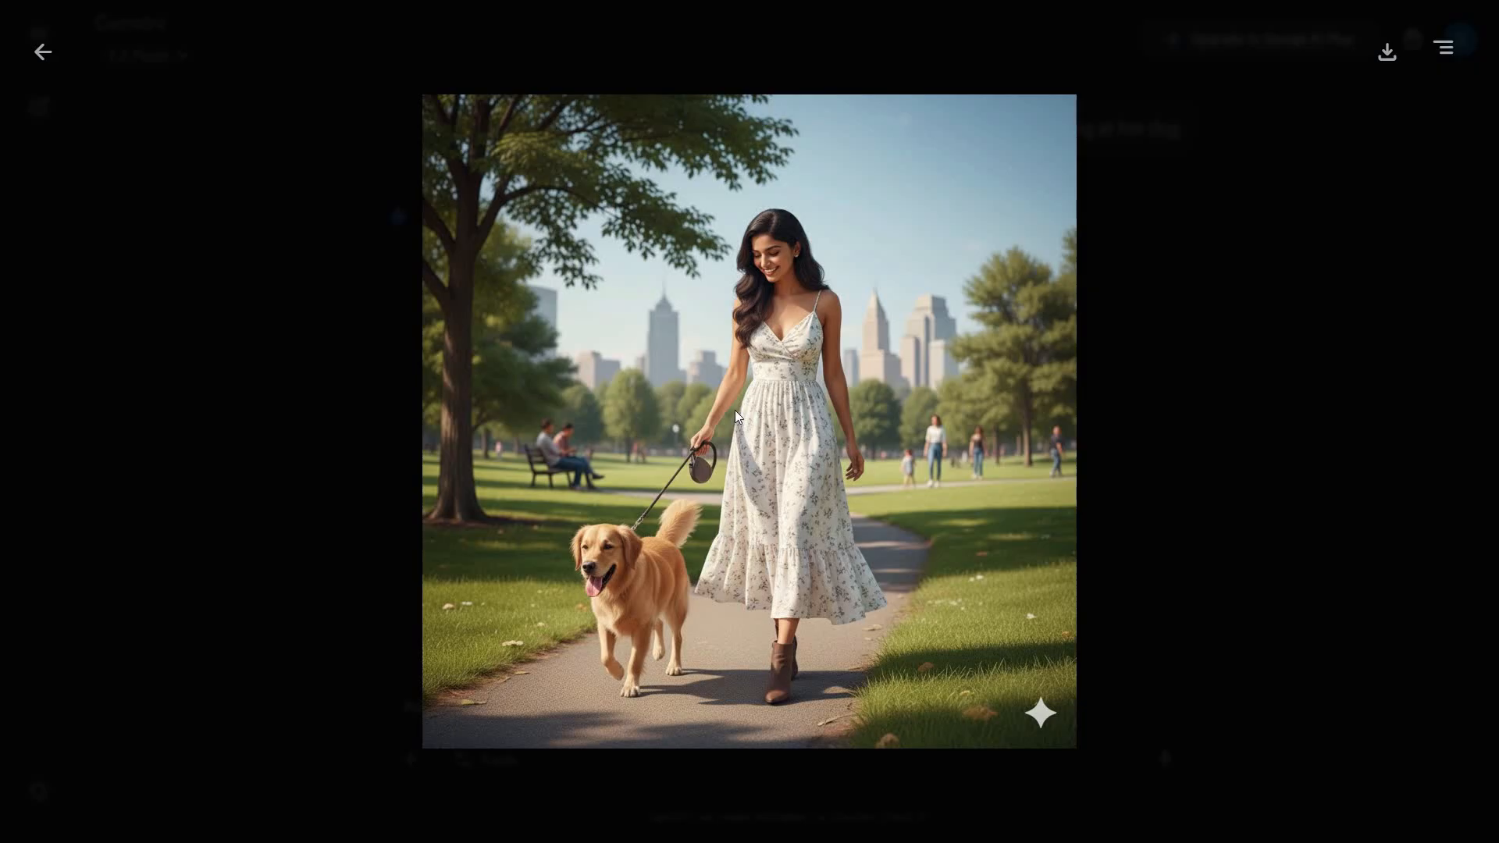
pyautogui.press('Escape')
pyautogui.scroll(-2, 860, 457)
pyautogui.scroll(12, 860, 444)
pyautogui.scroll(-13, 859, 443)
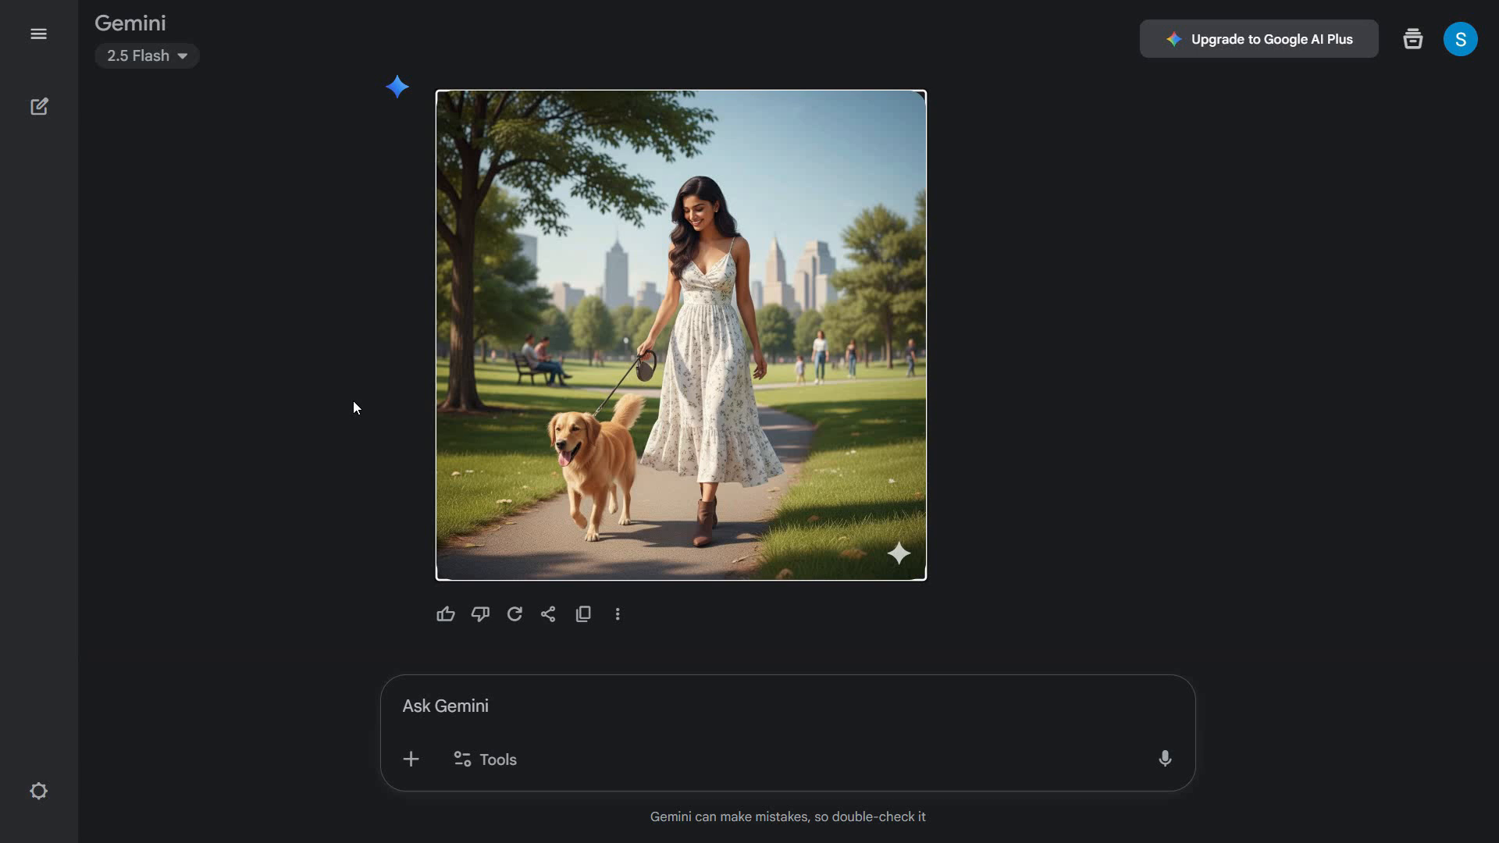
pyautogui.moveTo(16, 164)
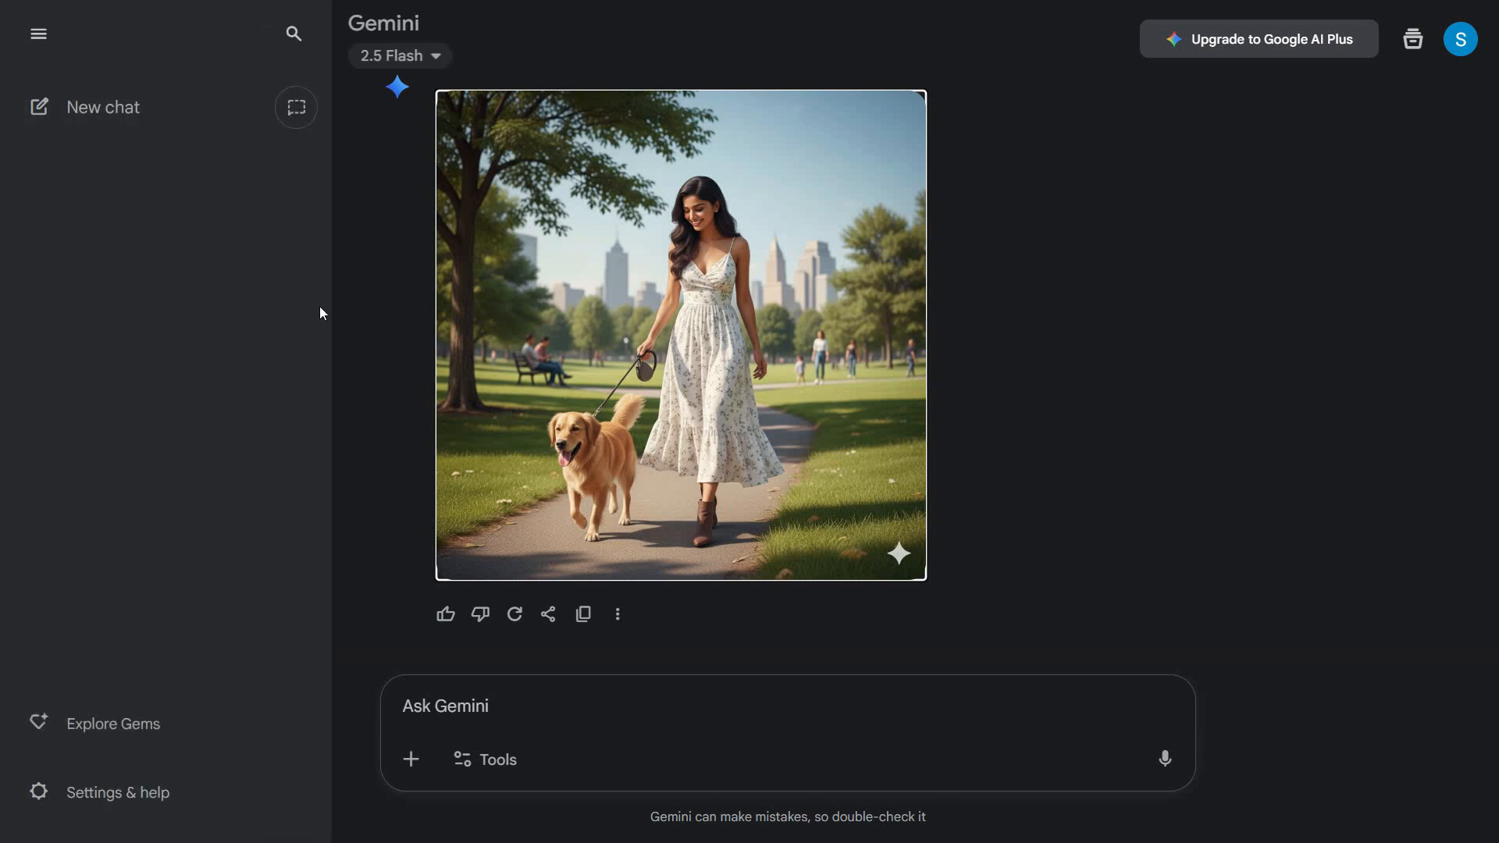